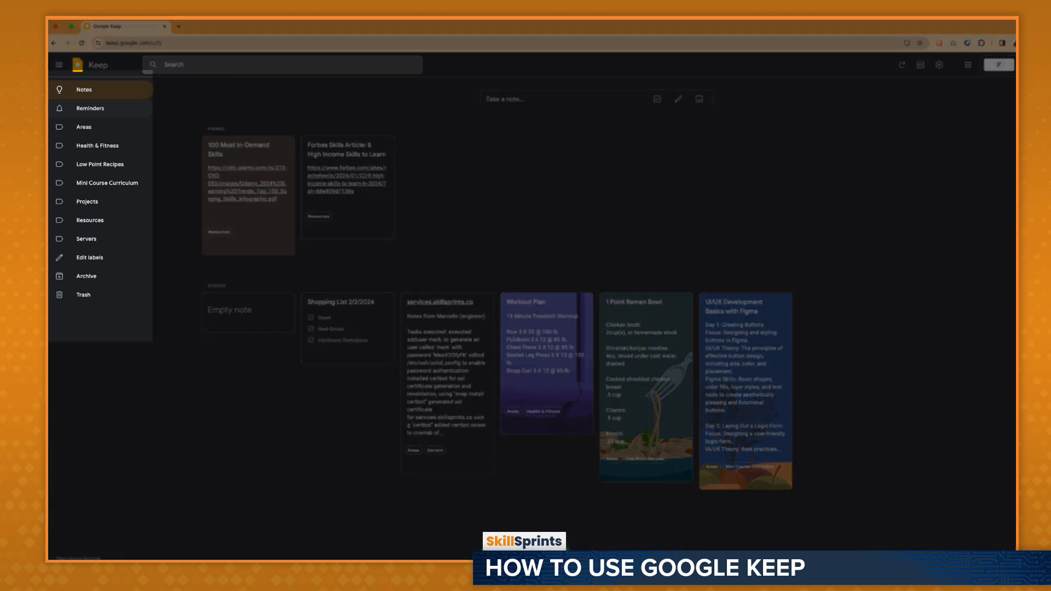
Look through the reminders and the notes labelled Areas, Health & Fitness and Low Point Recipes.
click(90, 108)
click(84, 127)
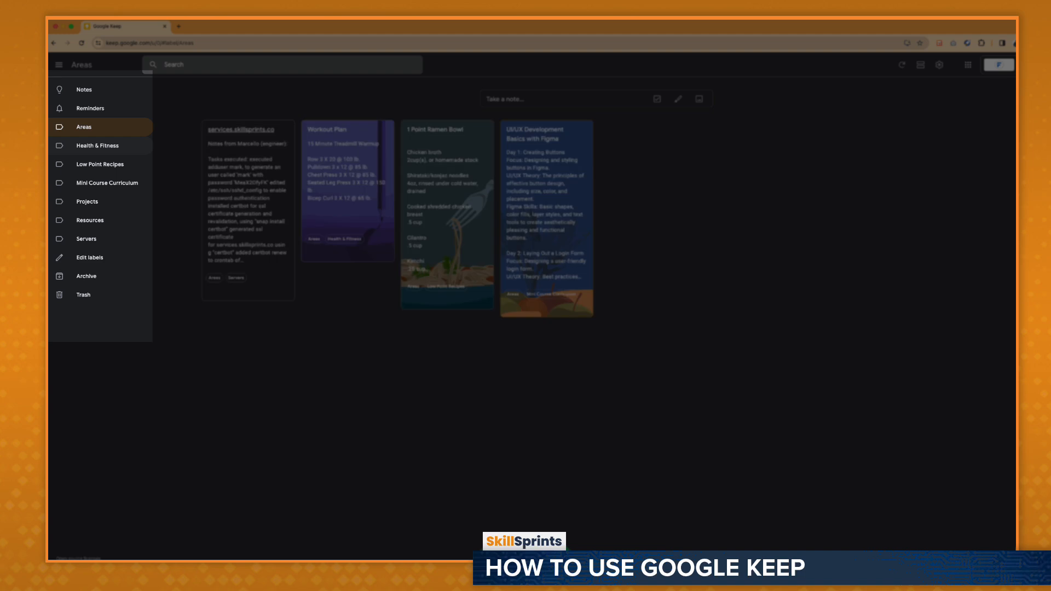
click(97, 146)
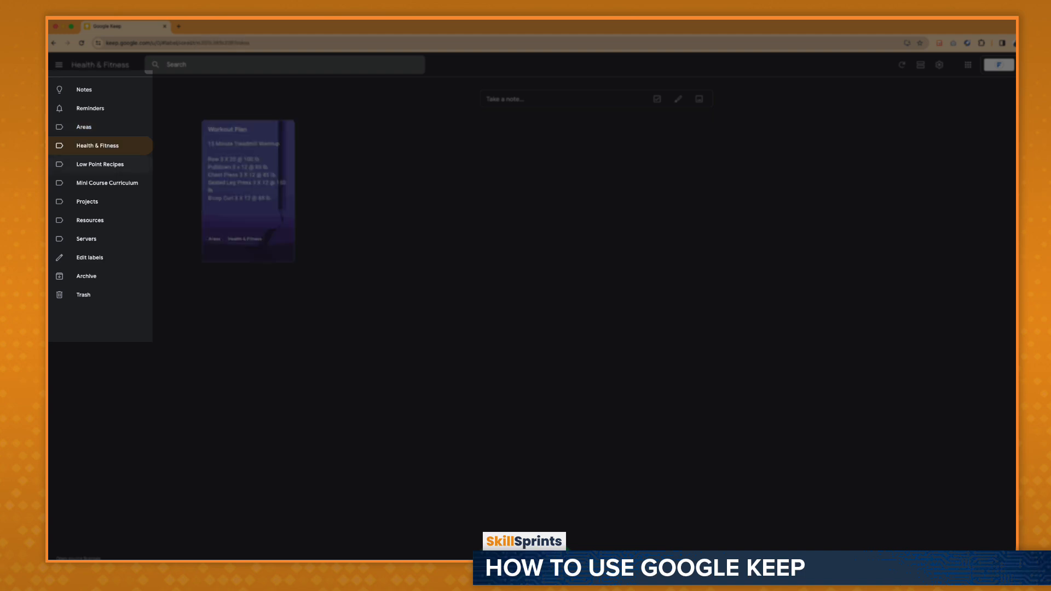
click(100, 165)
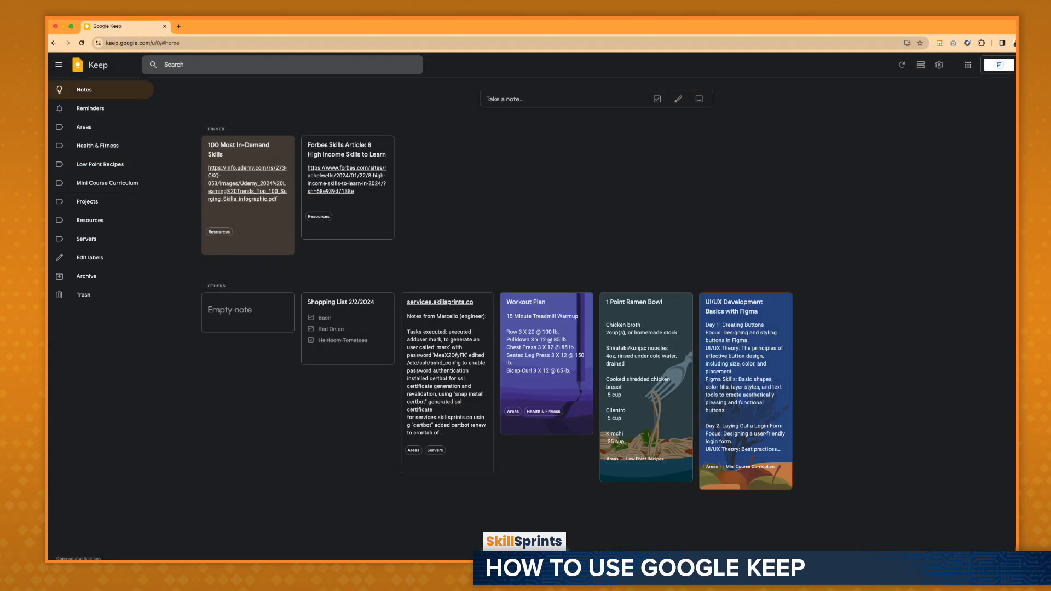
Return the notes to grid view and disable the dark theme.
click(219, 64)
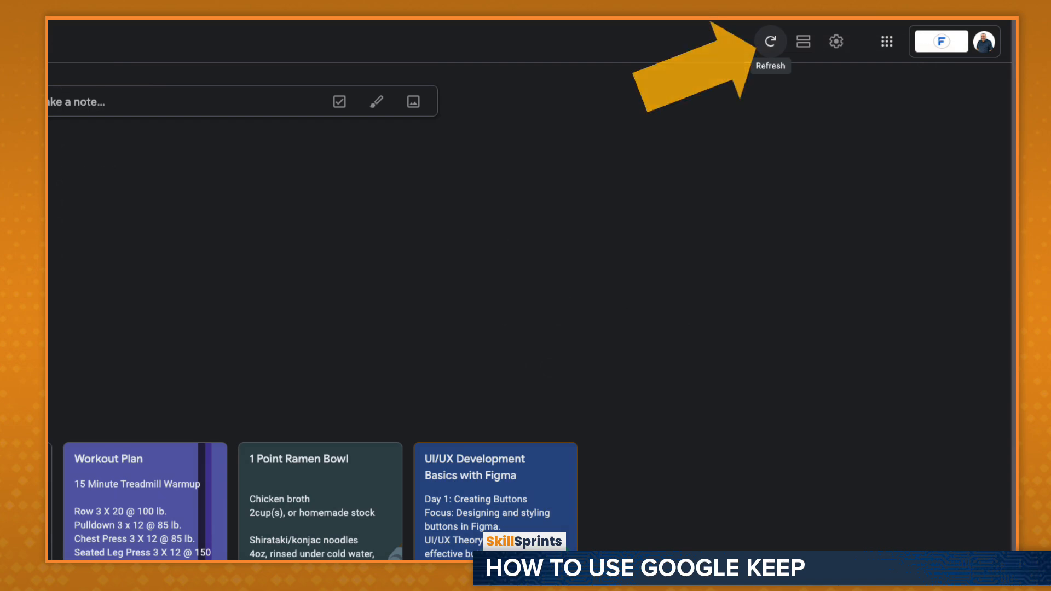
click(770, 41)
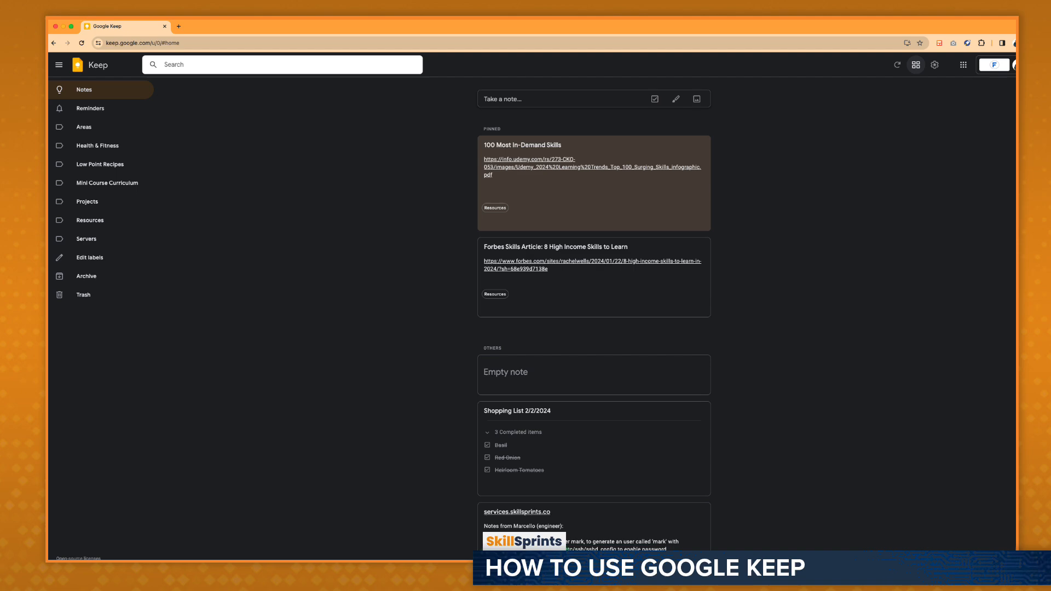
click(915, 64)
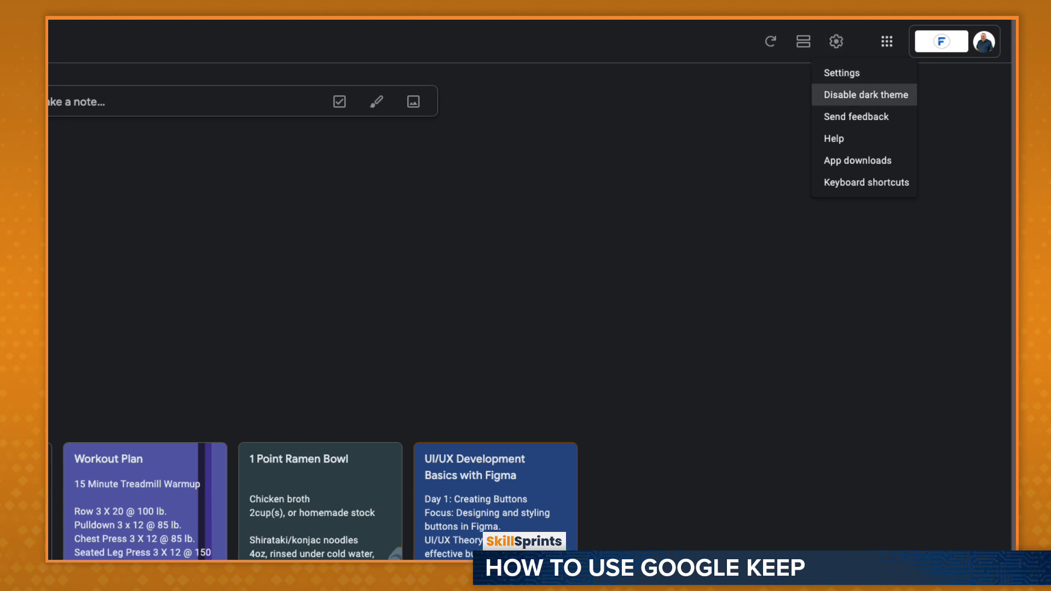
click(866, 94)
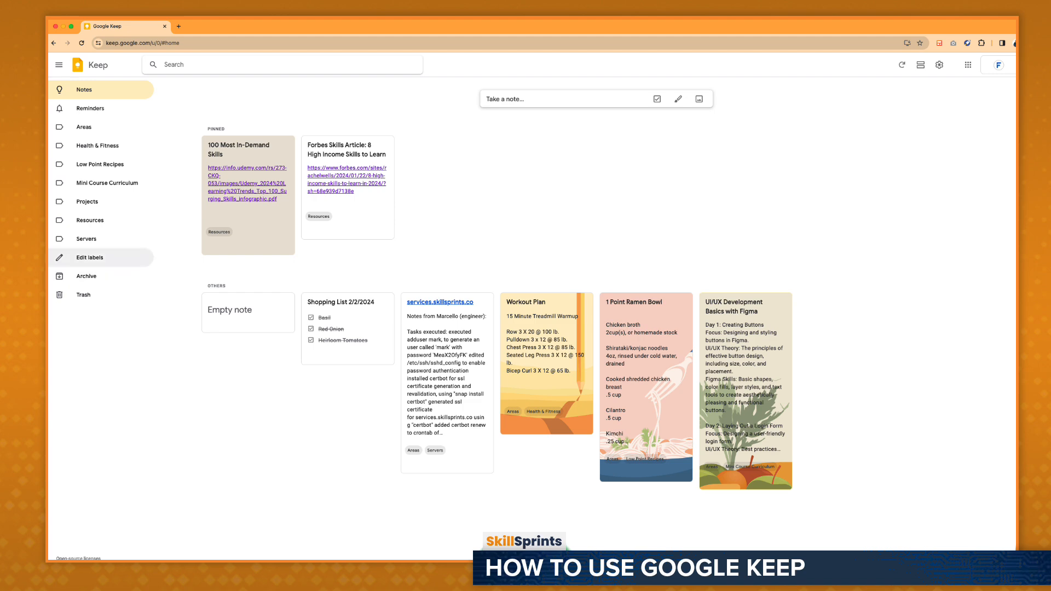
Create a new label named "Family" in the label editor.
click(89, 257)
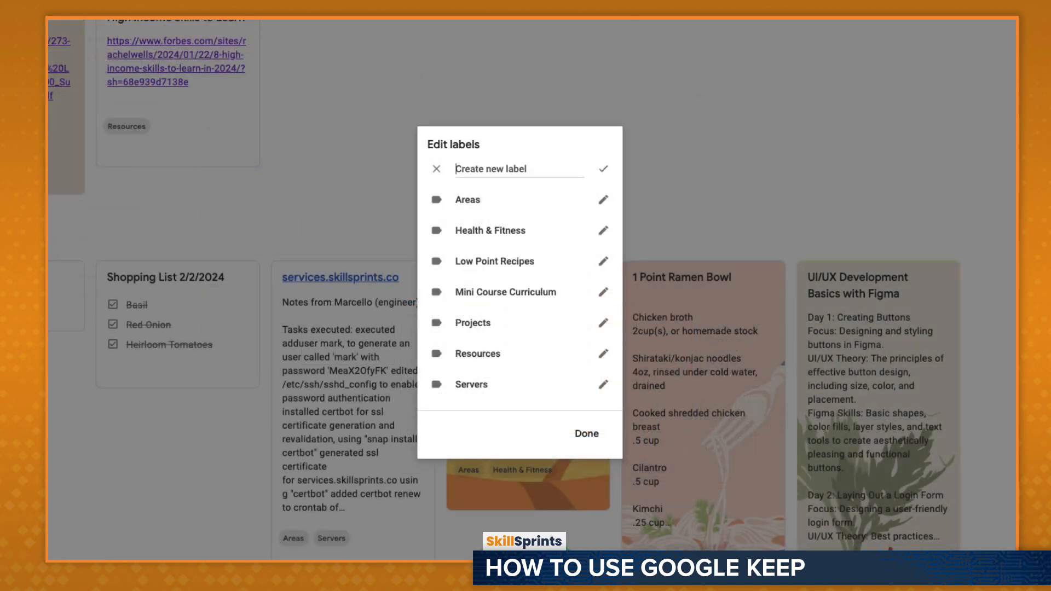
text(Family)
key(Return)
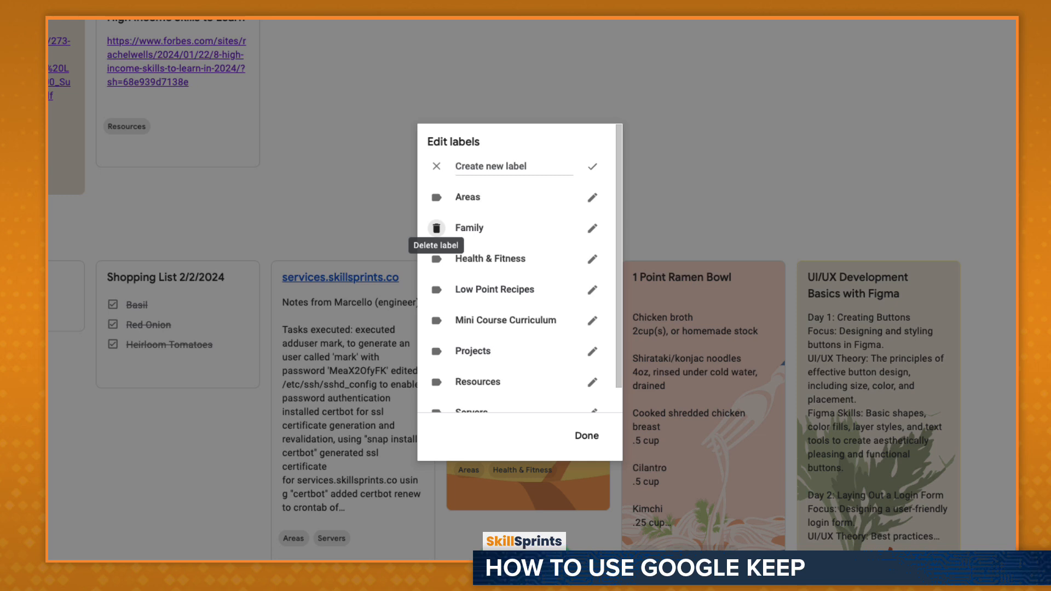
Rename the Family label to "Family Information" and finish editing labels.
click(592, 227)
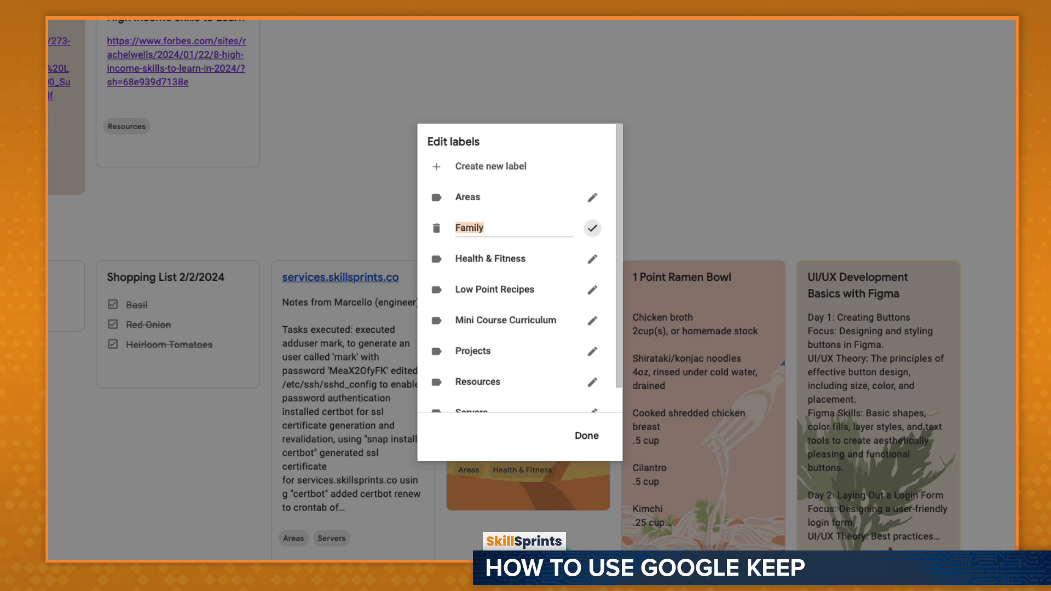
click(486, 228)
text(Information)
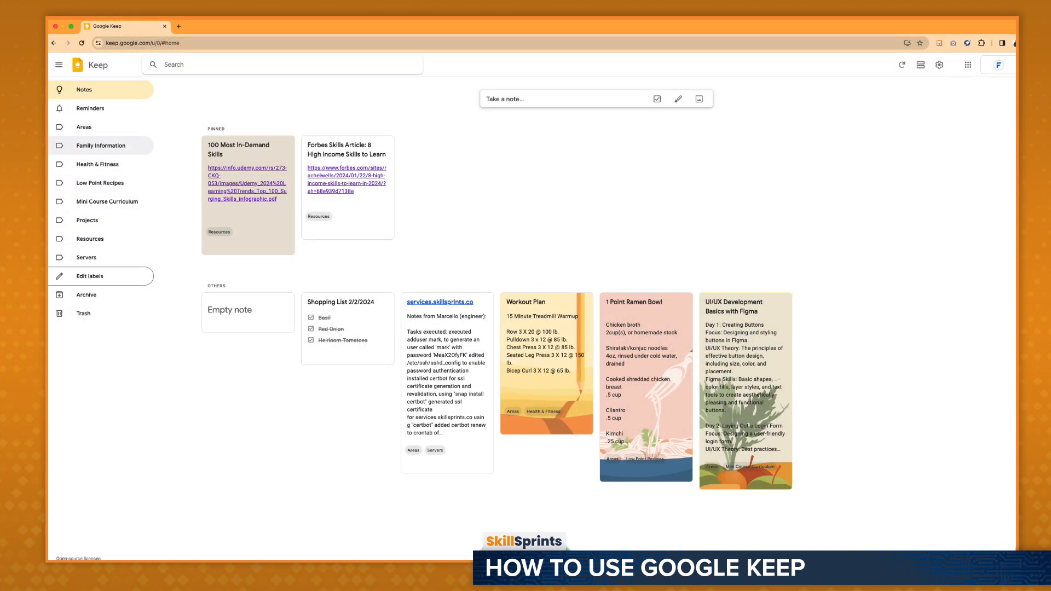
click(98, 165)
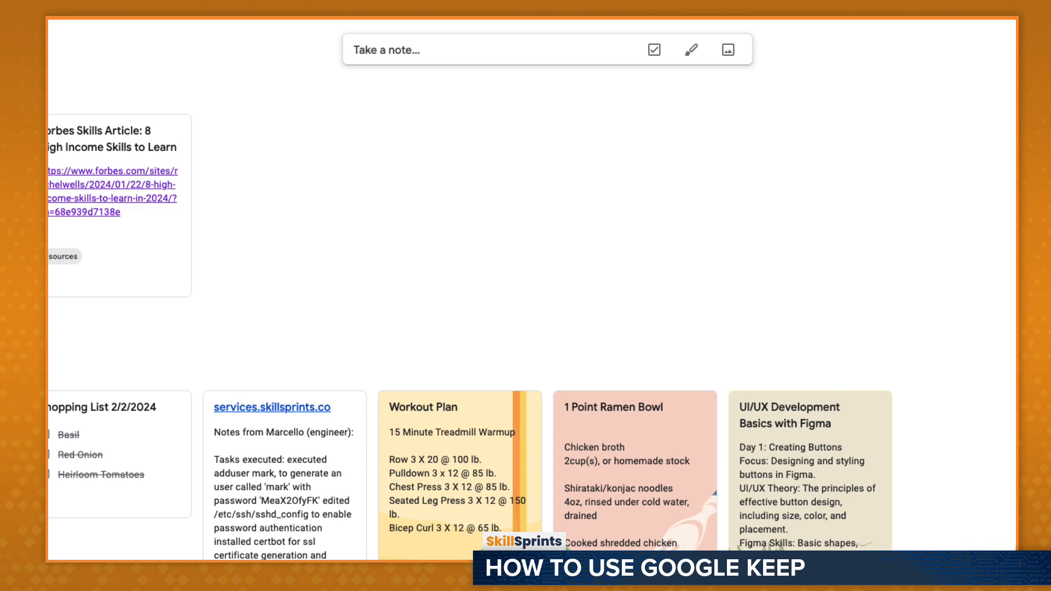
Create a note titled "Movies I'd like to watch this weekend" listing Rocky, Rocky II, Rocky III and Rocky IV on separate lines.
click(387, 49)
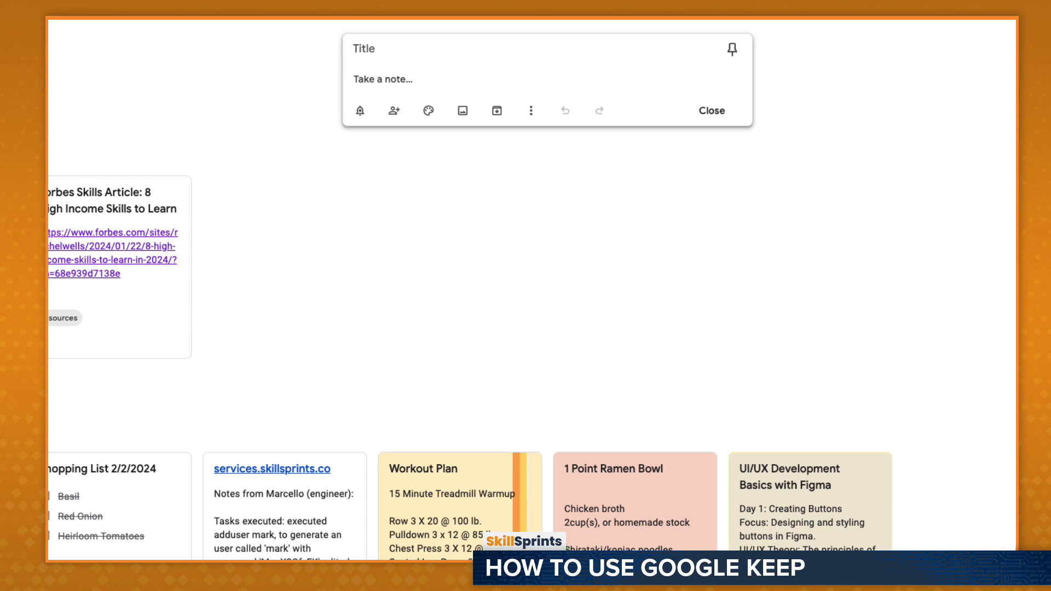
text(Movies I'd like to watch this weekend)
key(Return)
text(Rocky)
key(Return)
text(Rocky II)
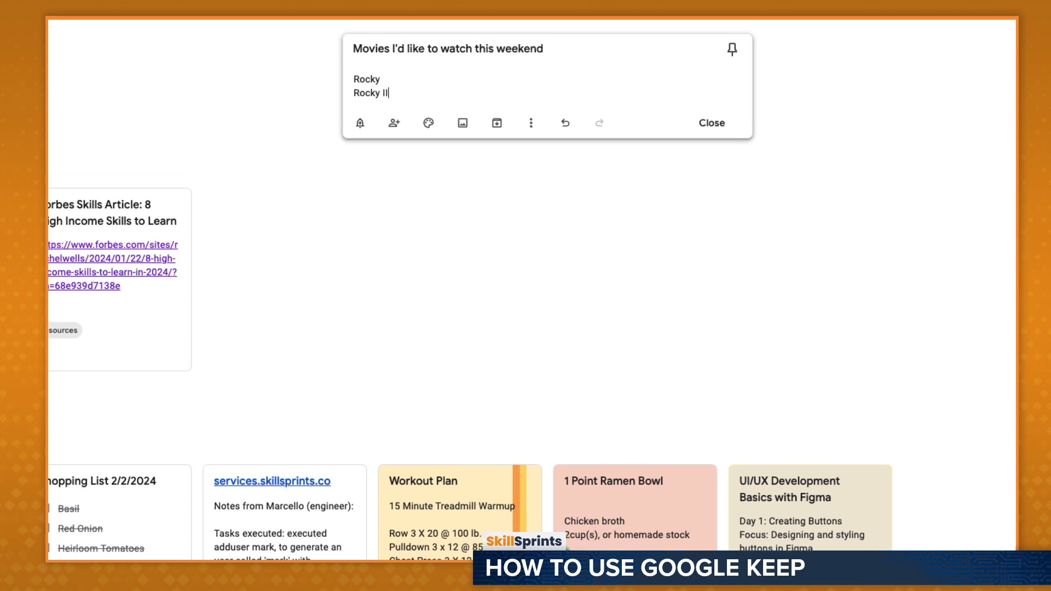
key(Return)
text(Rocky III)
key(Return)
text(Rocky IV)
key(Return)
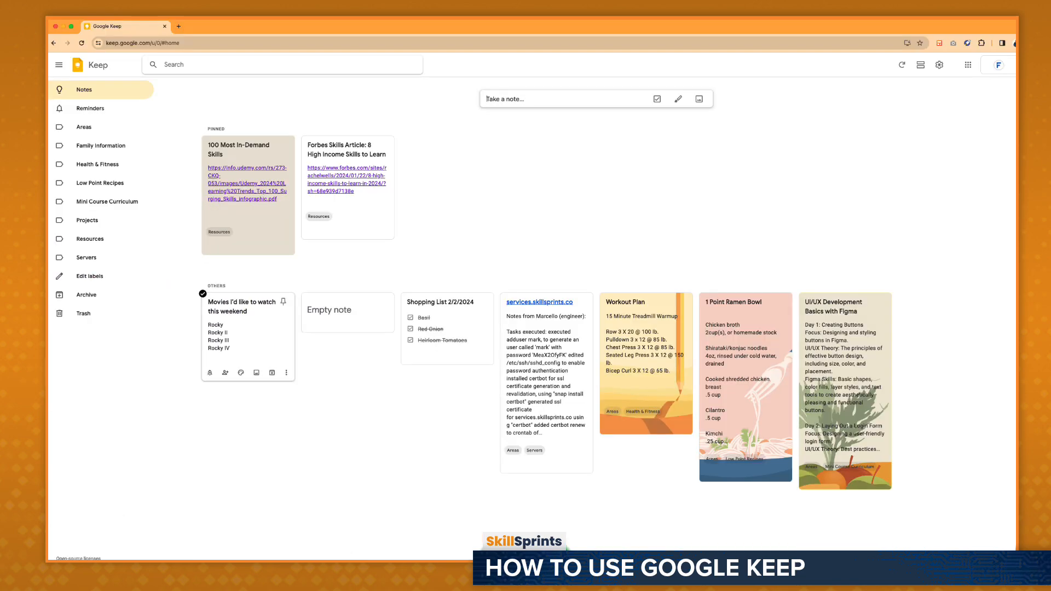
Assign the Areas label to the weekend movies note, close it and view the notes under Areas.
click(248, 337)
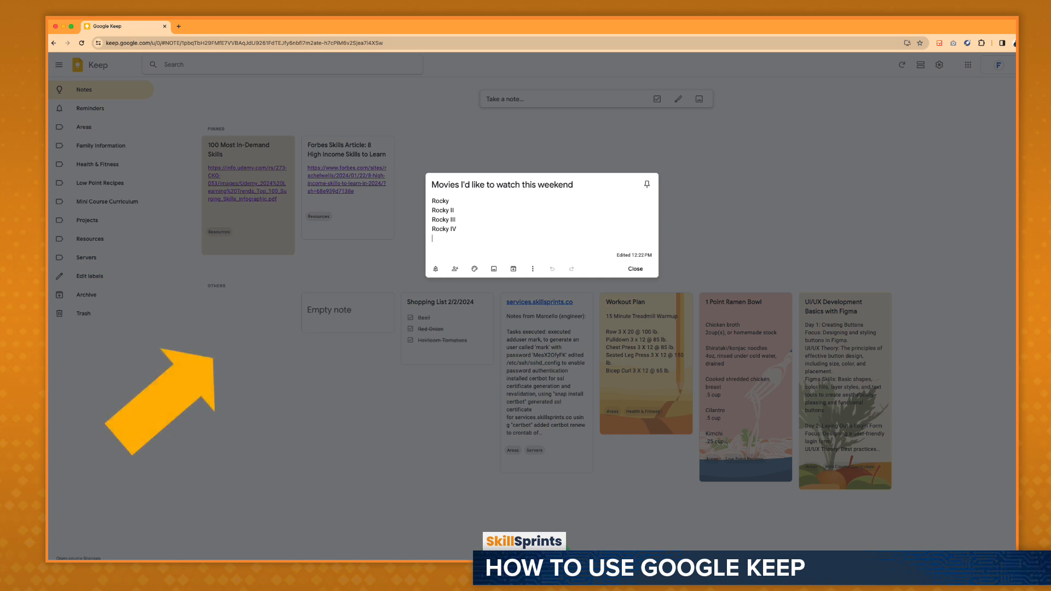
click(533, 269)
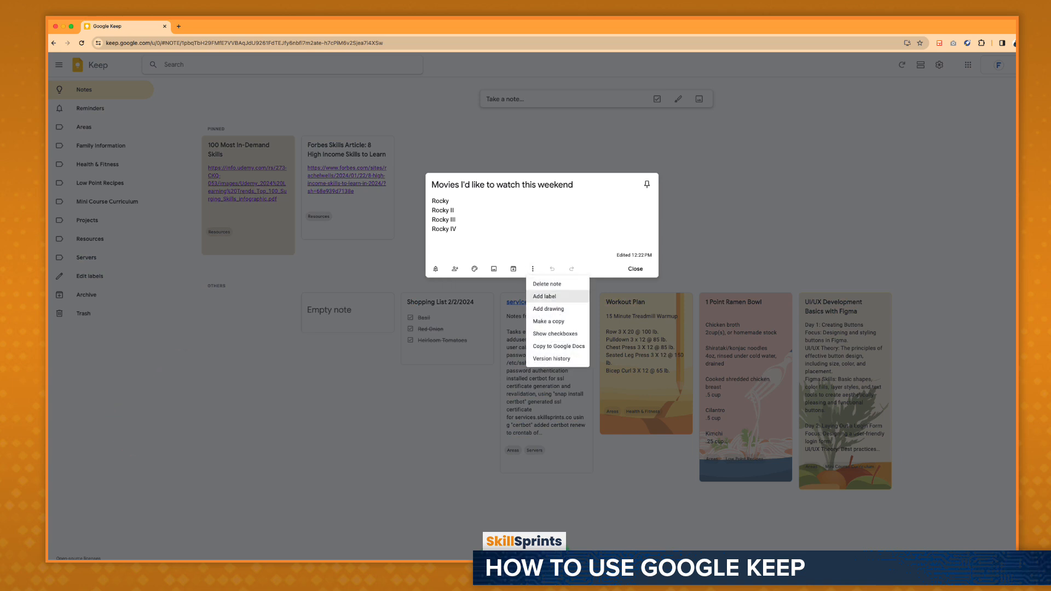
click(533, 269)
click(533, 269)
click(545, 297)
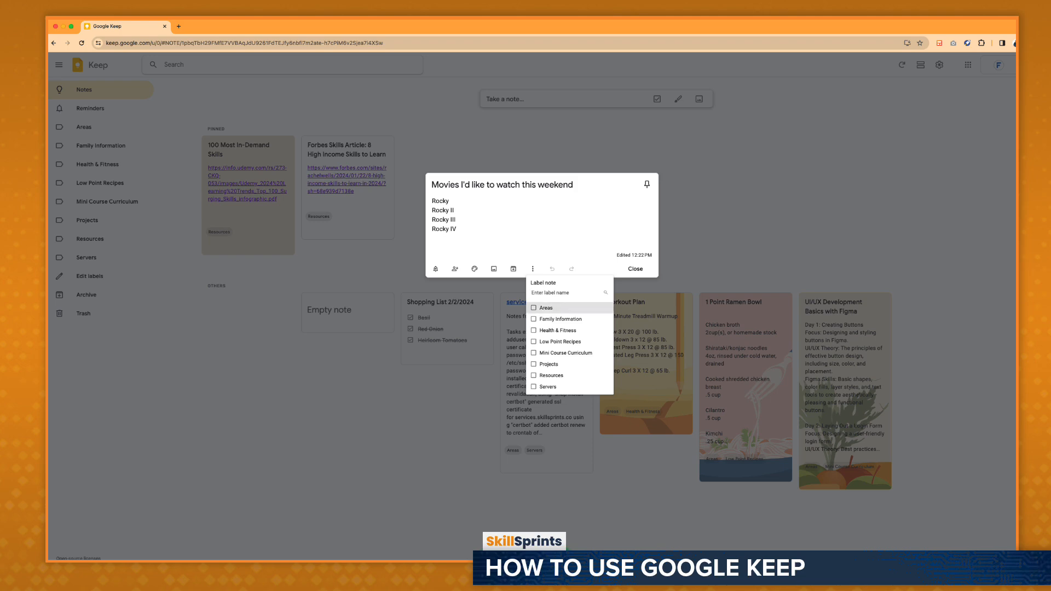
click(535, 307)
click(635, 270)
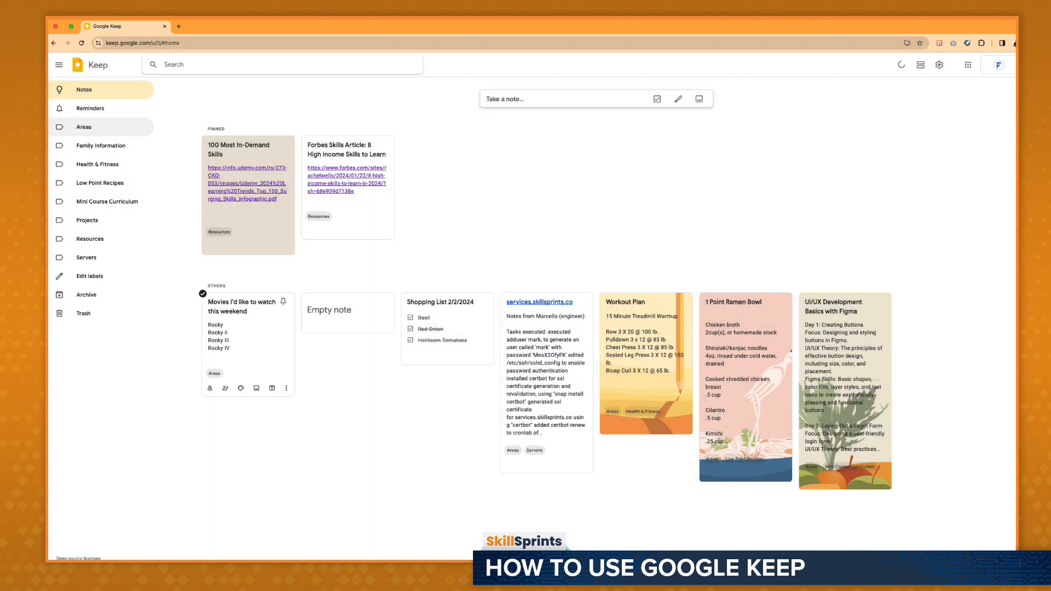
click(84, 127)
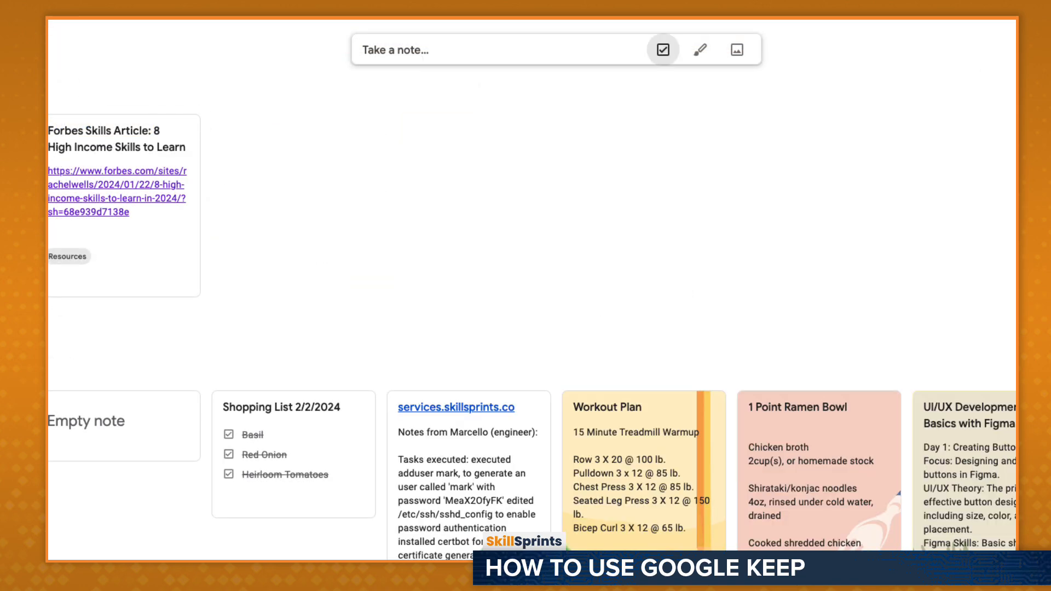
Start a new checklist note titled "Shopping Lists".
click(663, 49)
click(372, 49)
text(Shopping LIsts)
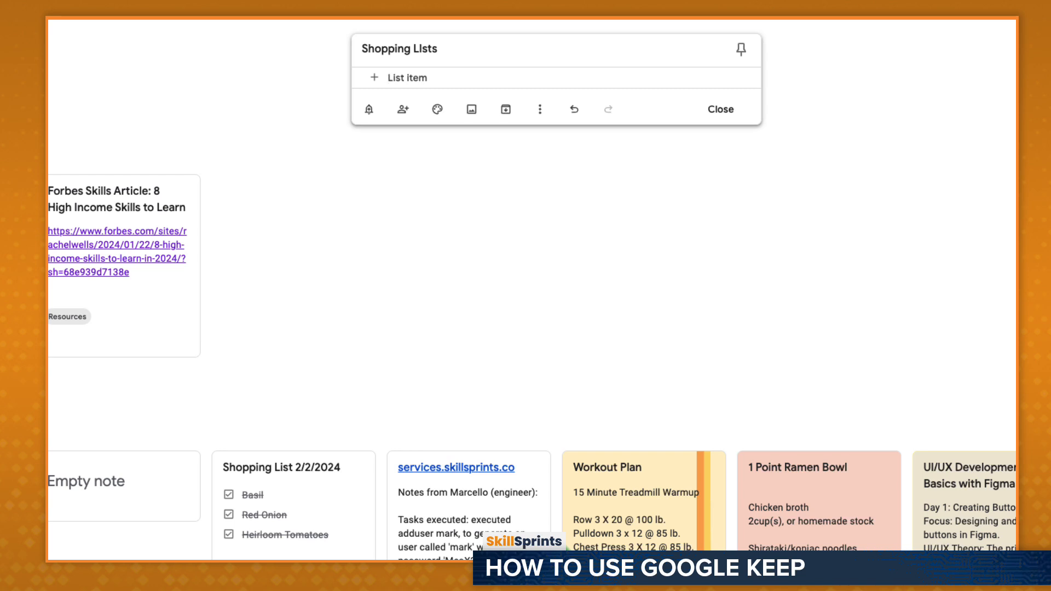
Add Almond Milk, Tofu, Apples, Oranges and Mushrooms as checklist items and mark Almond Milk as completed.
text(Almond Milk)
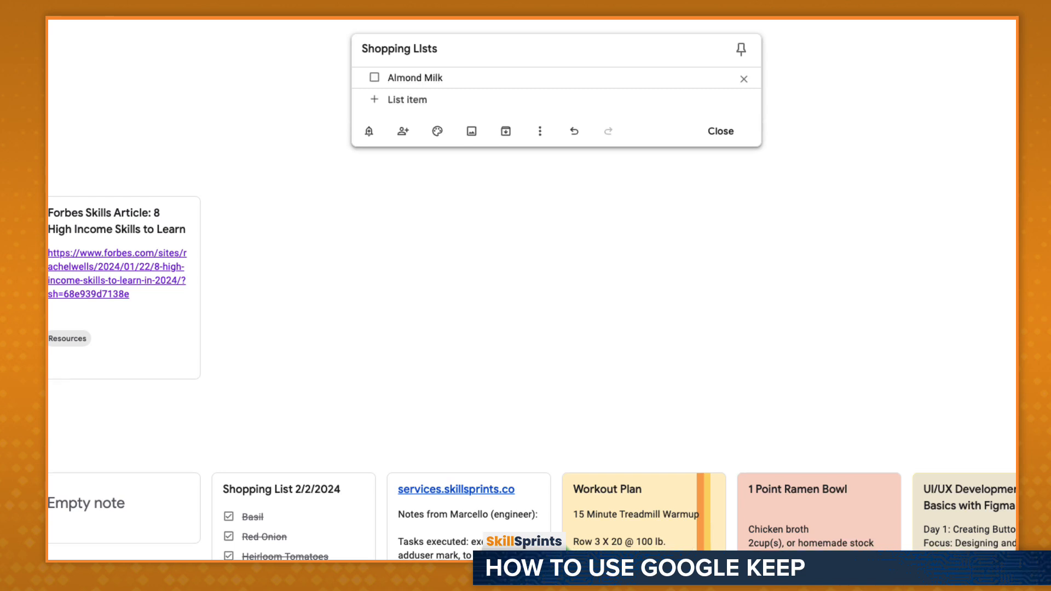
key(Return)
text(Tofu)
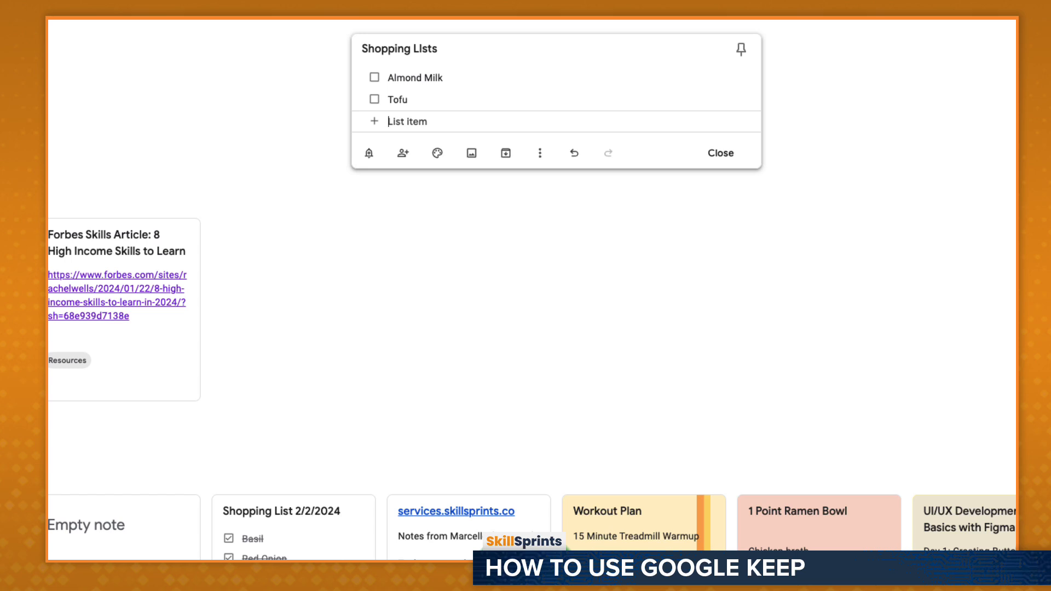
key(Return)
text(Apples)
key(Return)
text(Oranges)
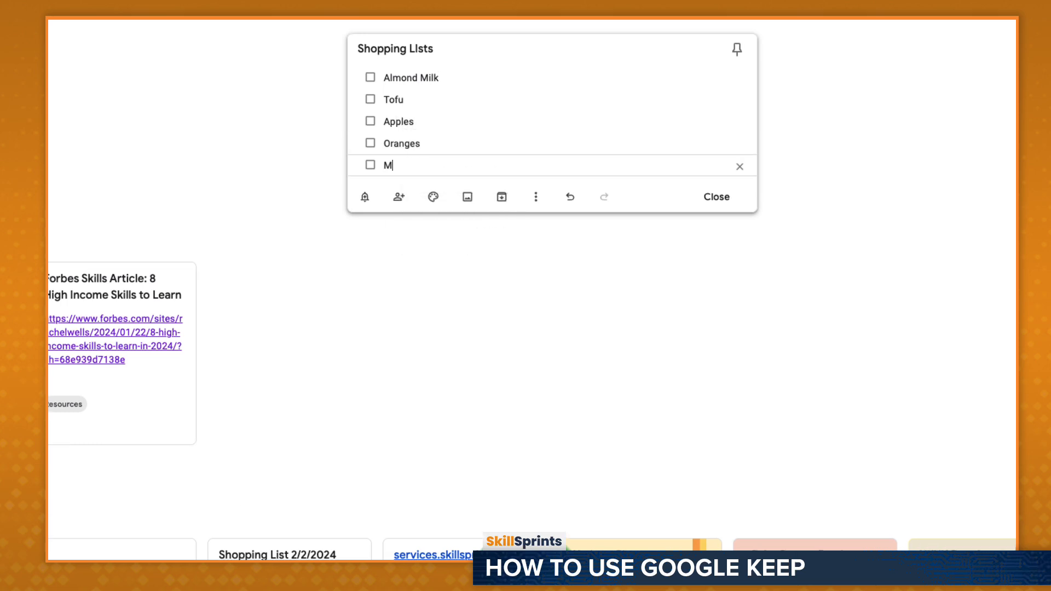
key(Return)
text(Mushrooms)
key(Return)
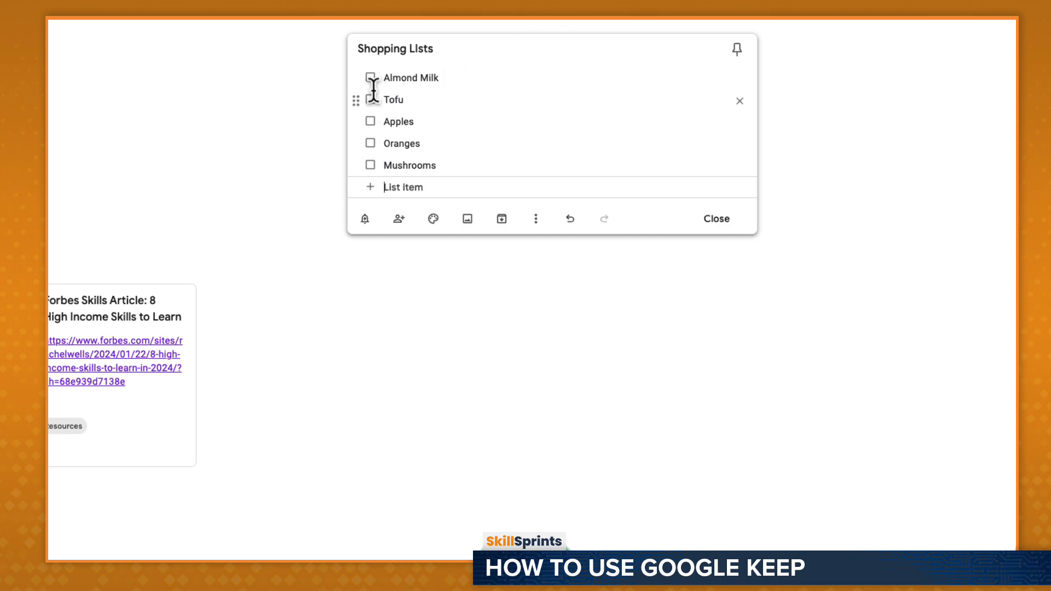
click(371, 79)
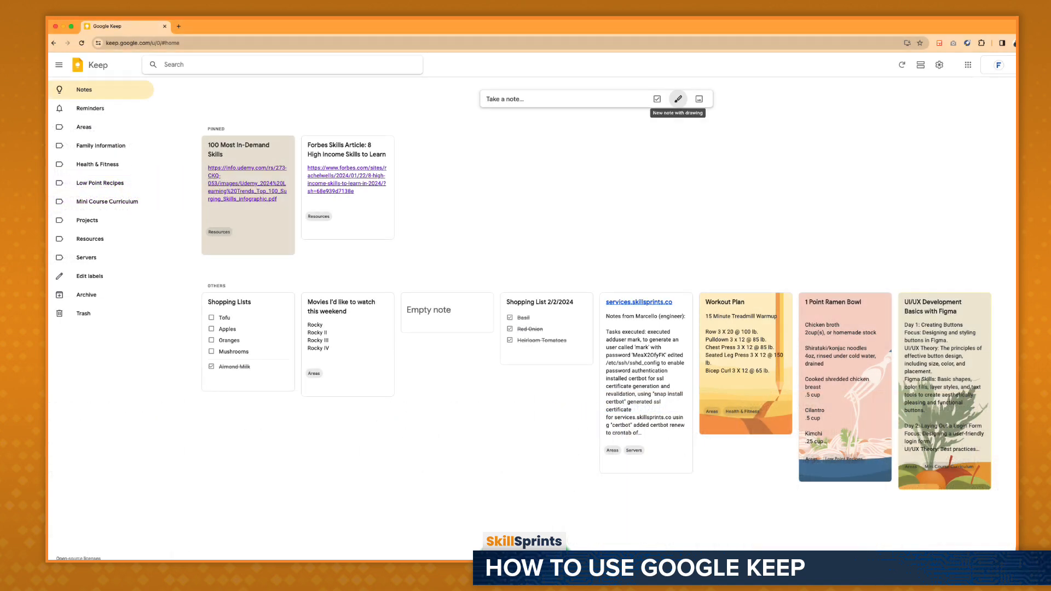
Create a drawing note with two hand-drawn boxes connected by an arrow pointing from the first to the second.
click(678, 99)
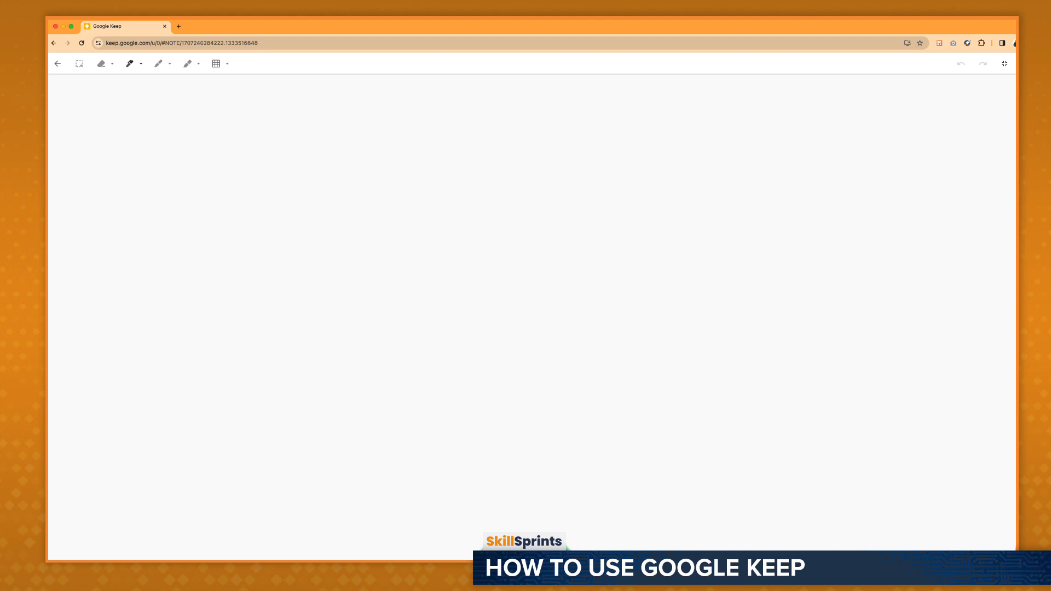
drag(205, 128, 192, 241)
mouse_move(209, 132)
mouse_down()
mouse_move(313, 153)
mouse_move(294, 236)
mouse_move(200, 242)
mouse_up()
drag(341, 203, 441, 203)
mouse_move(427, 191)
mouse_down()
mouse_move(468, 224)
mouse_move(421, 226)
mouse_up()
drag(527, 147, 512, 281)
mouse_move(531, 149)
mouse_down()
mouse_move(654, 164)
mouse_move(644, 258)
mouse_move(519, 264)
mouse_up()
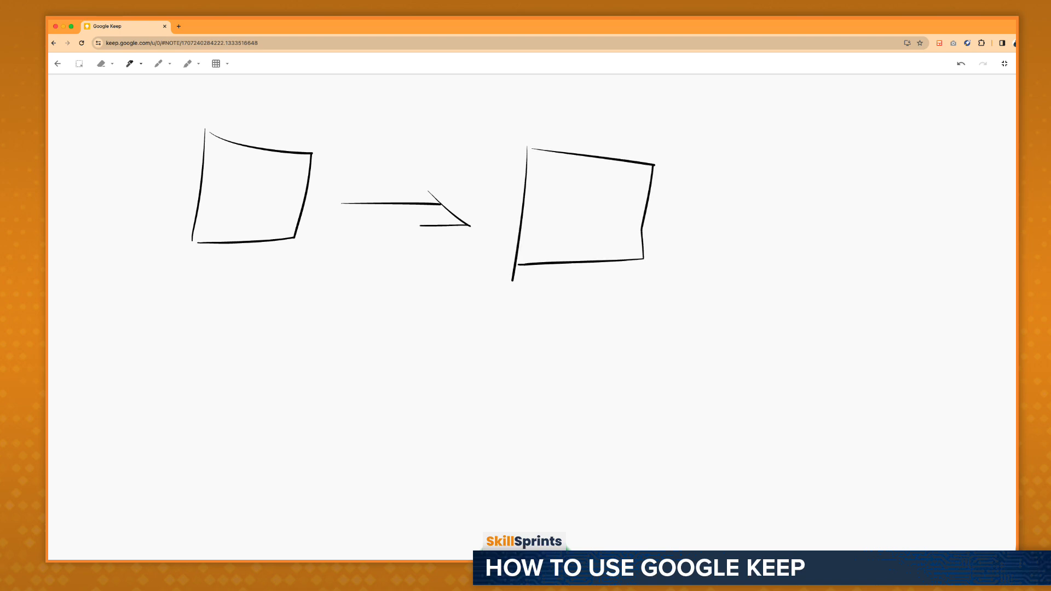
click(57, 63)
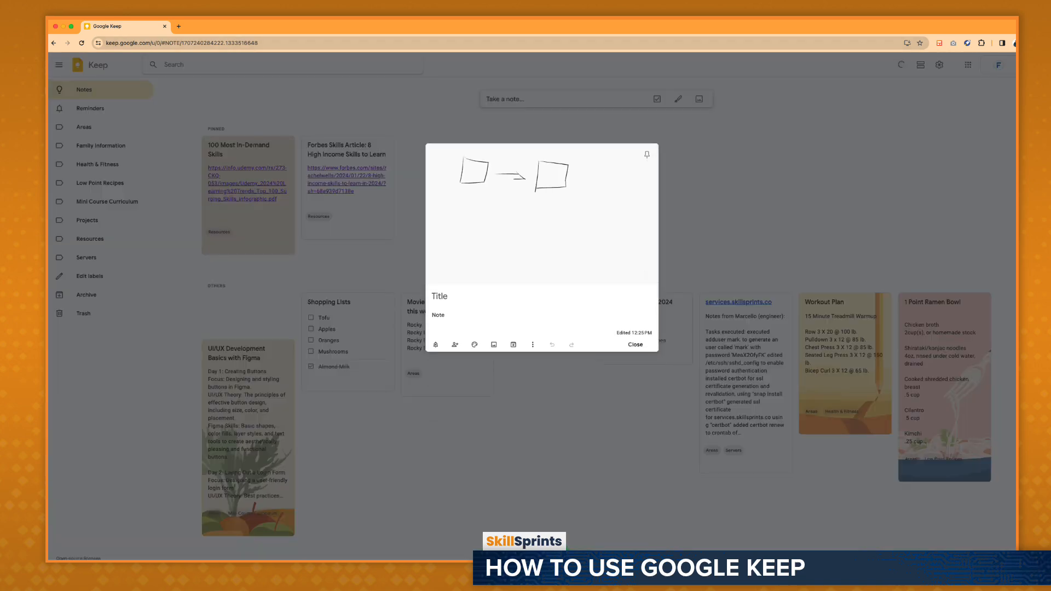
Title the drawing note "System Diagram", assign it the Projects label and close it.
text(System Diagram)
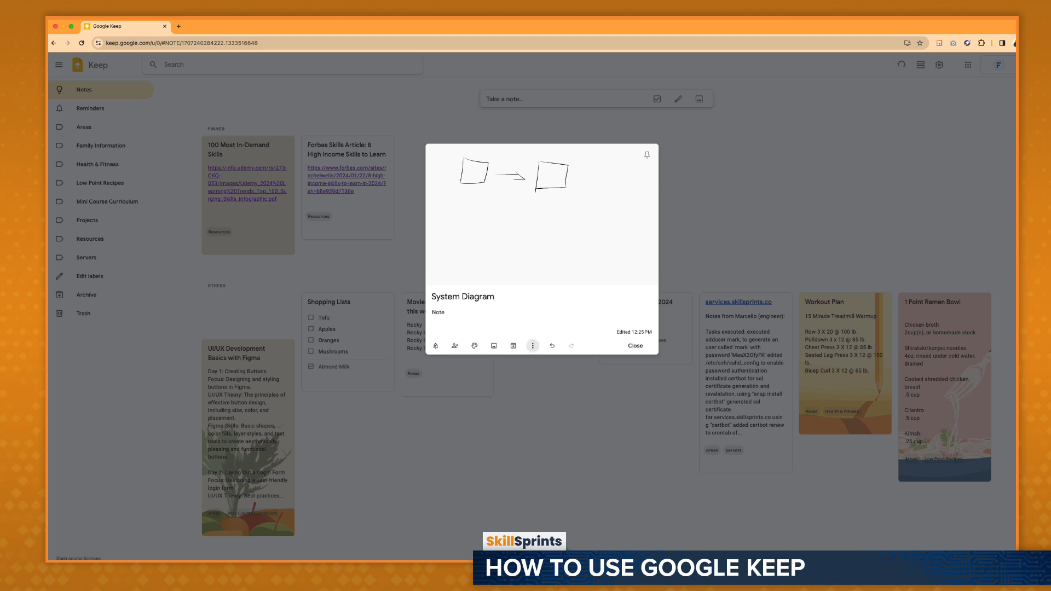
click(533, 345)
click(545, 373)
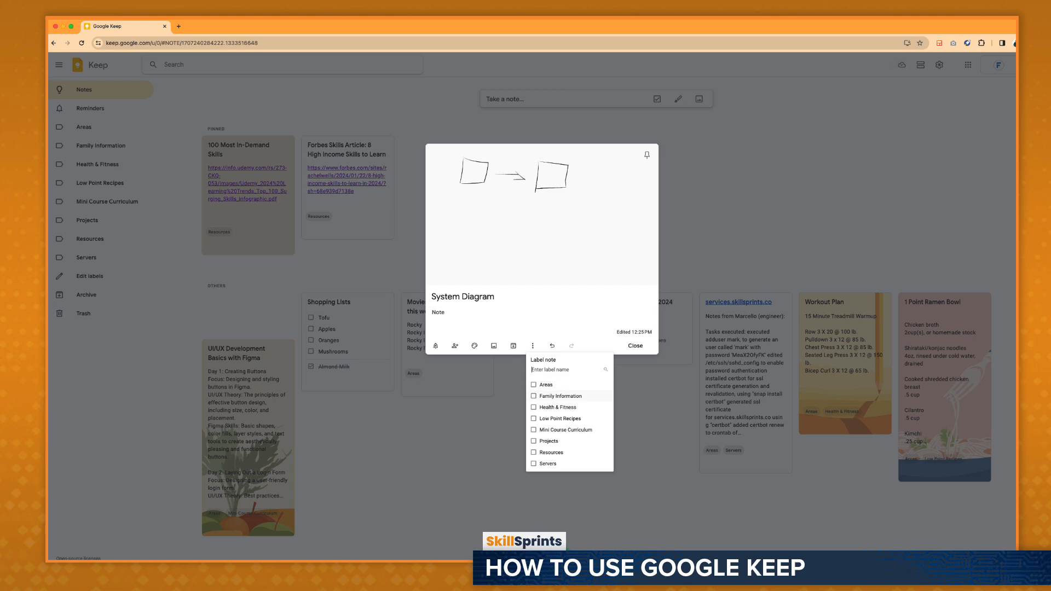
click(547, 441)
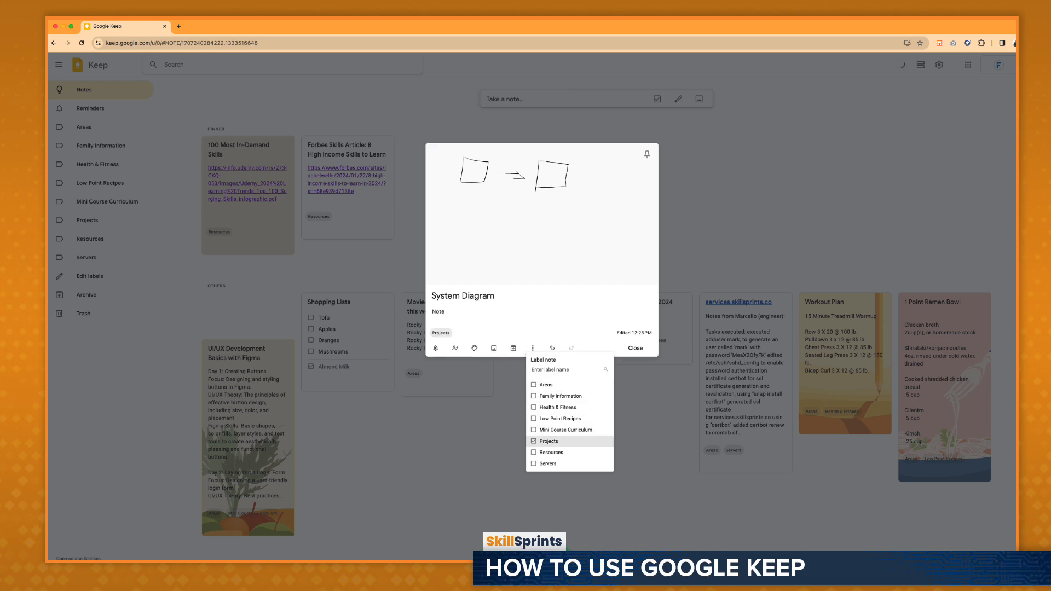
click(635, 348)
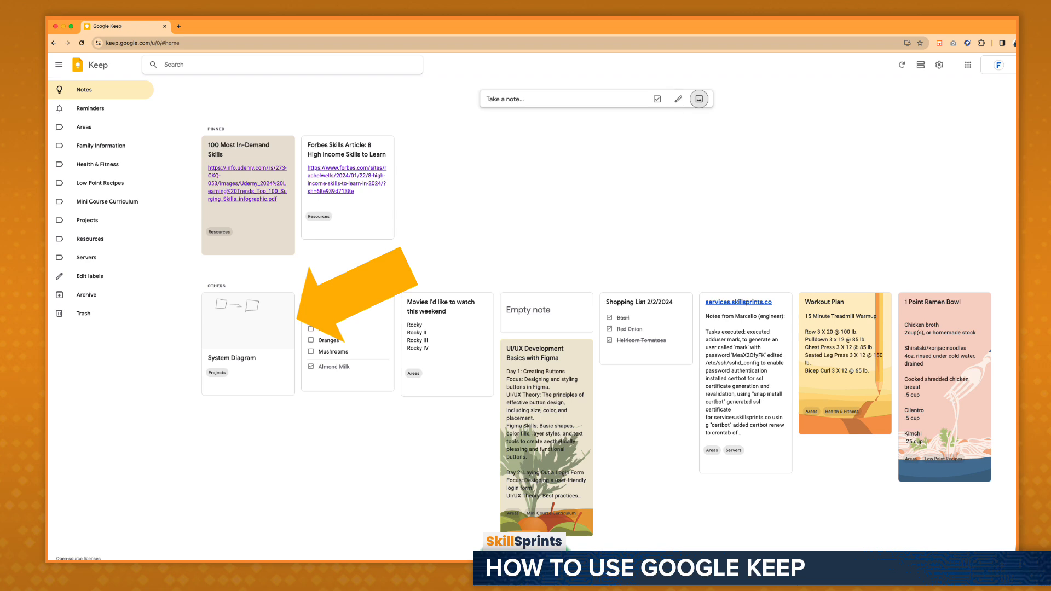
Create an image note from the river photo in the Desktop folder.
click(699, 100)
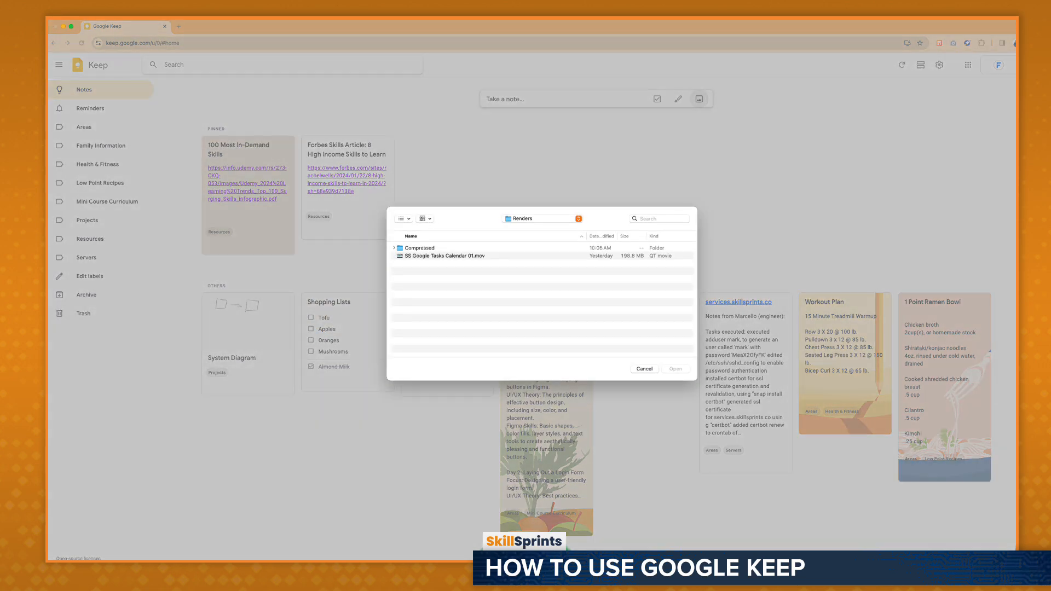
click(542, 219)
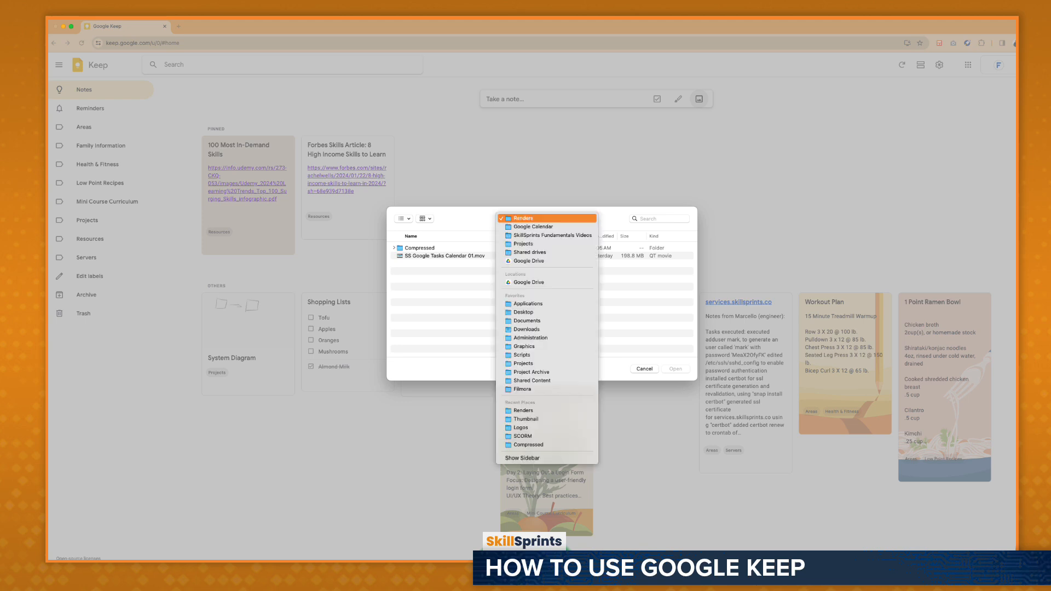
click(523, 313)
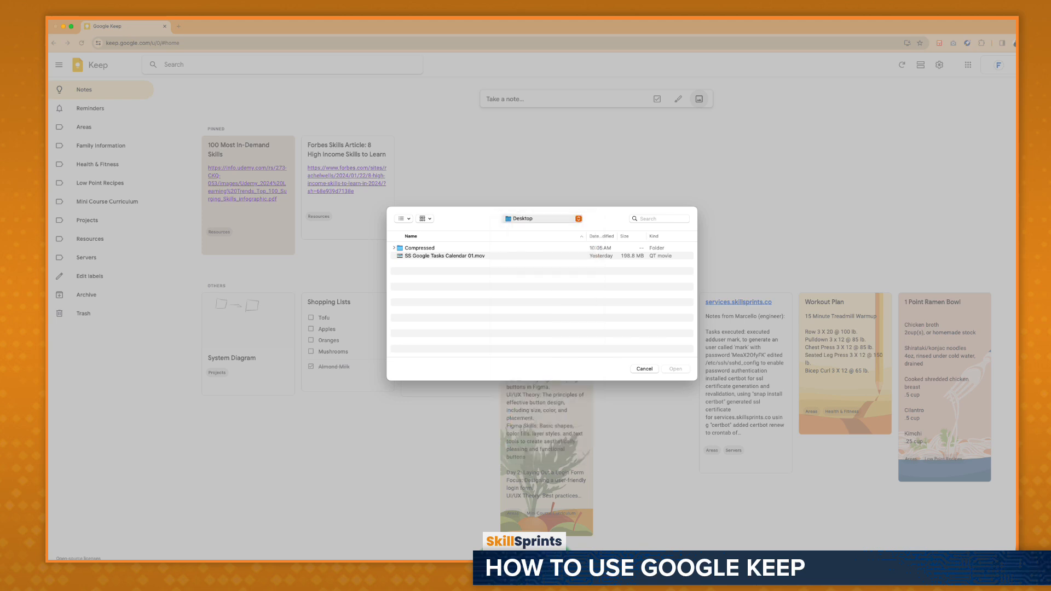
scroll(523, 313, down, 5)
double_click(421, 349)
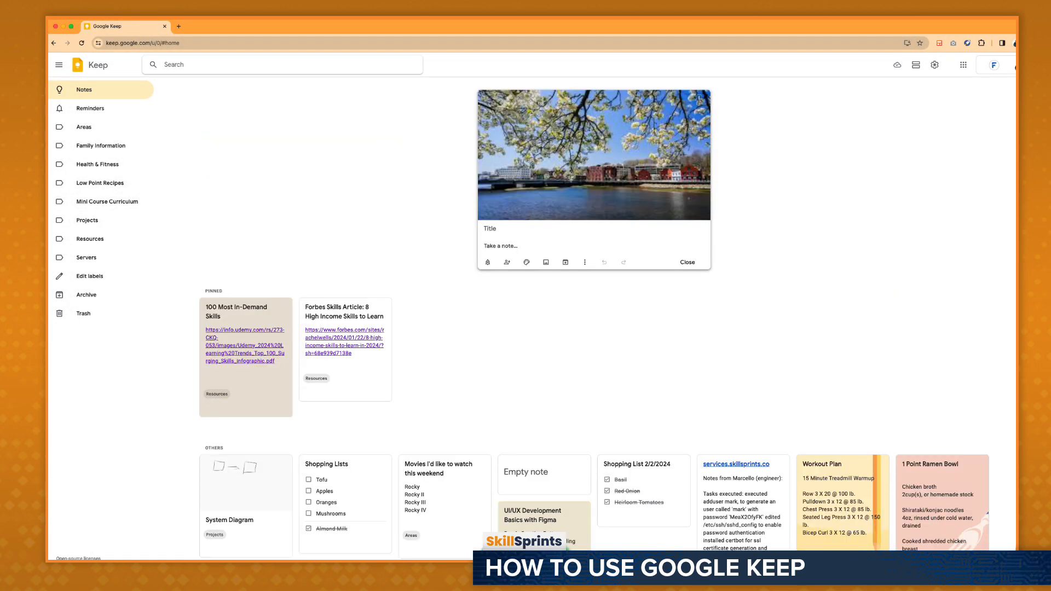
Title the image note "Westport, CT", add the text "Photo taken from Saugatuck River in Westport", and assign it the Family Information label.
text(Westport, CT)
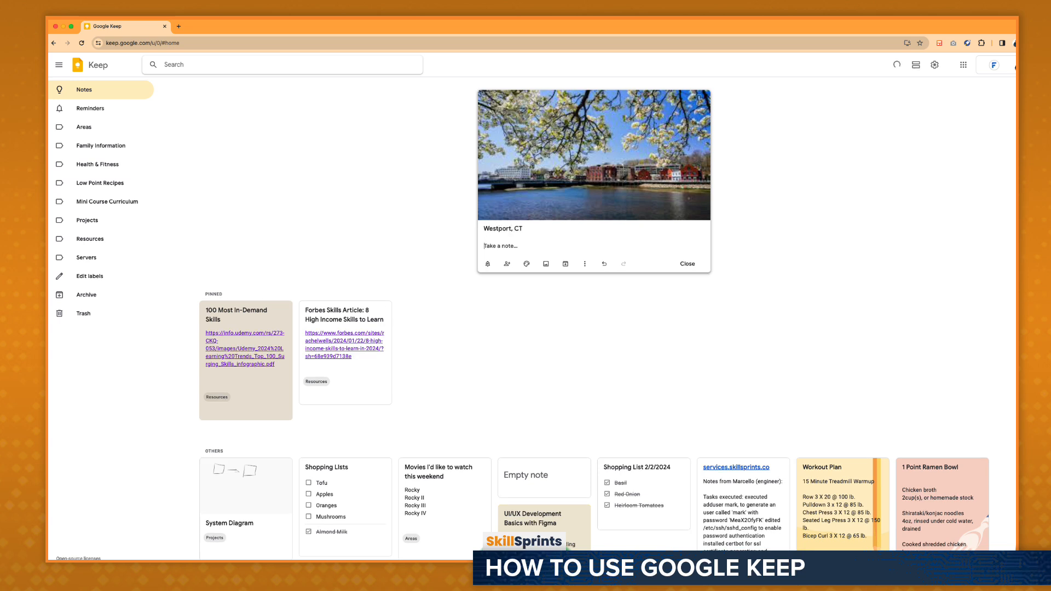
text(Photo taken from Saugatuck River in Westport)
click(584, 264)
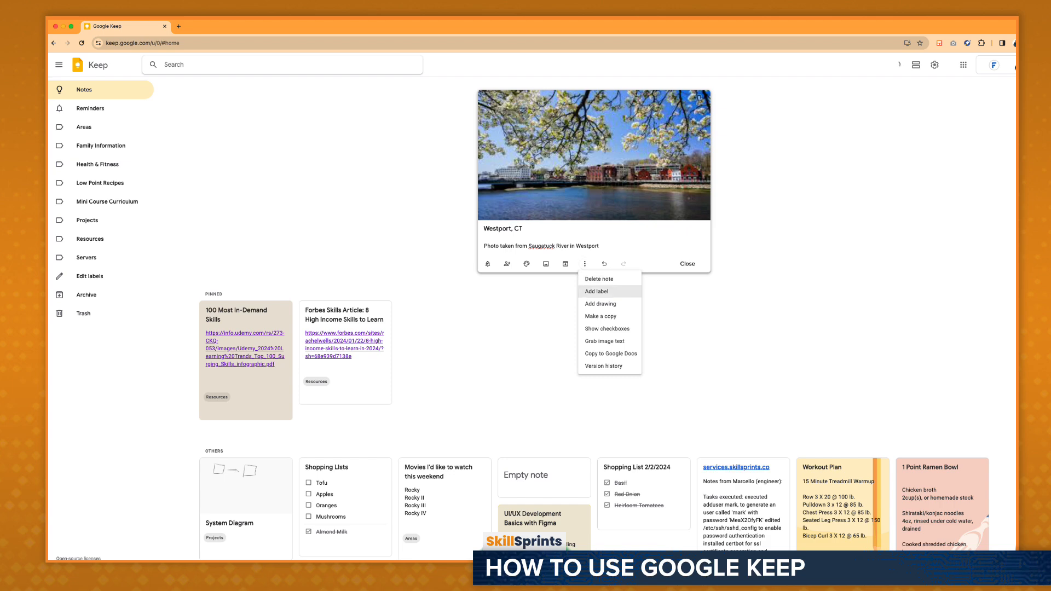
click(596, 292)
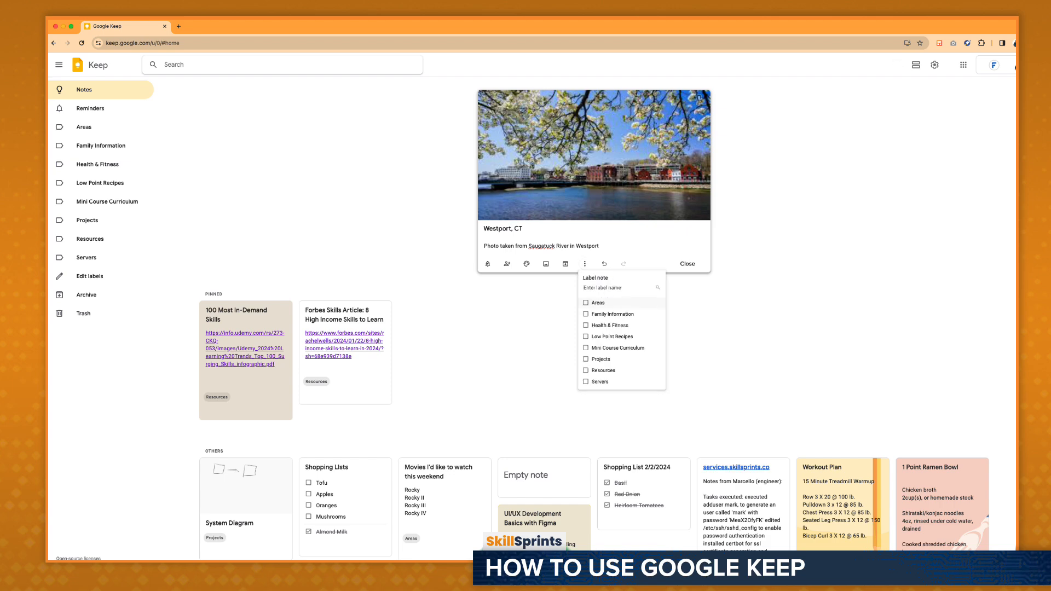
click(585, 314)
click(600, 246)
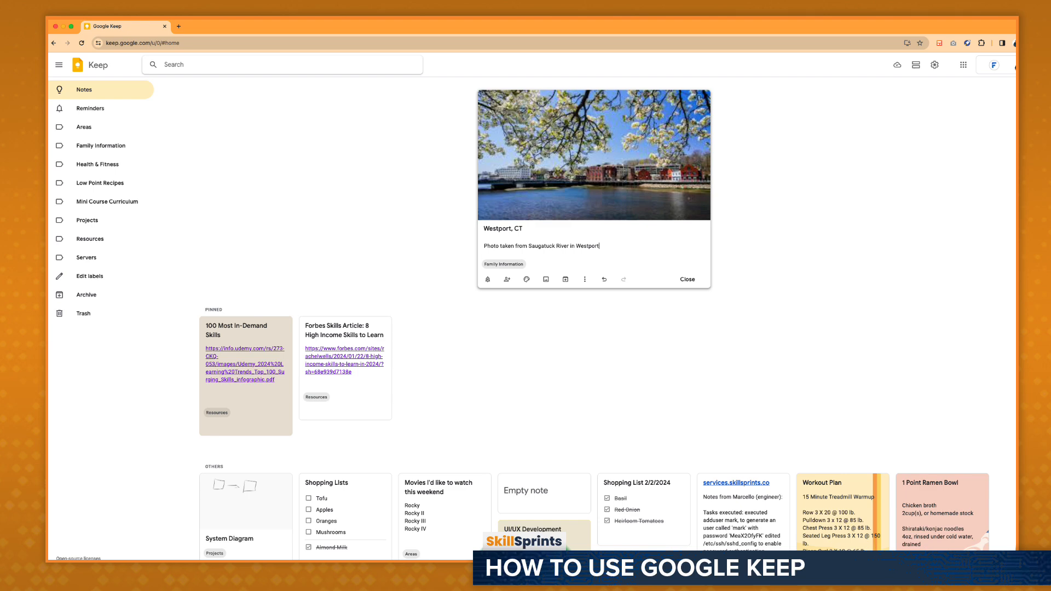
click(688, 279)
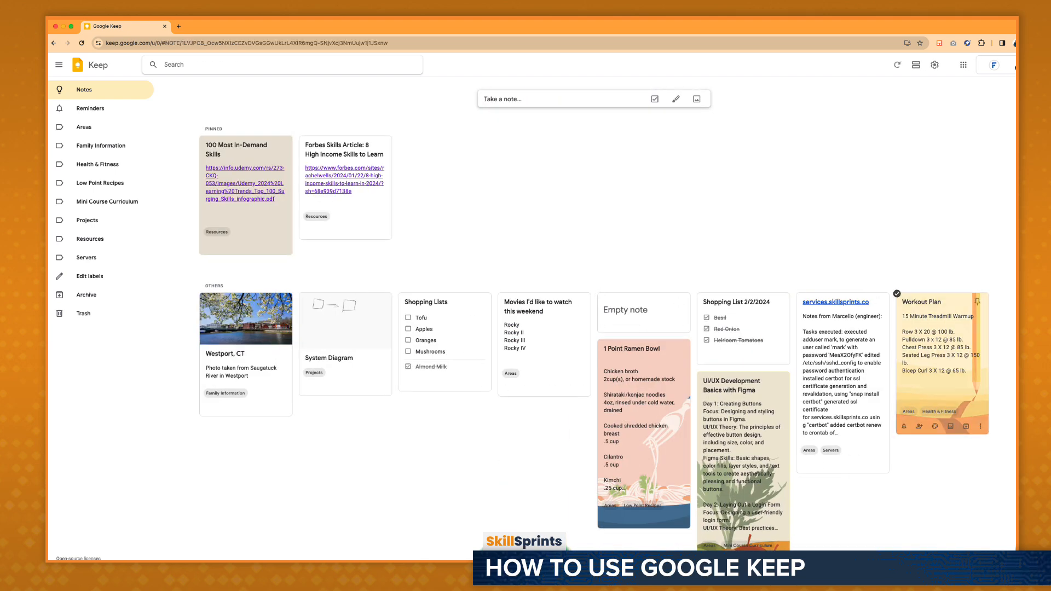
Copy the Workout Plan note to Google Docs and open the resulting document.
click(918, 340)
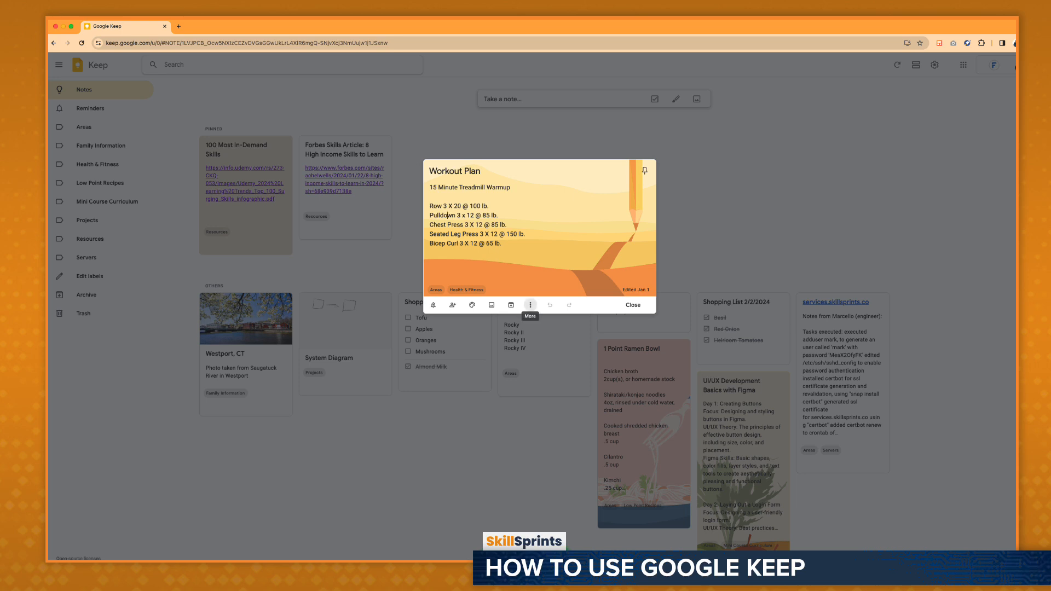
click(530, 305)
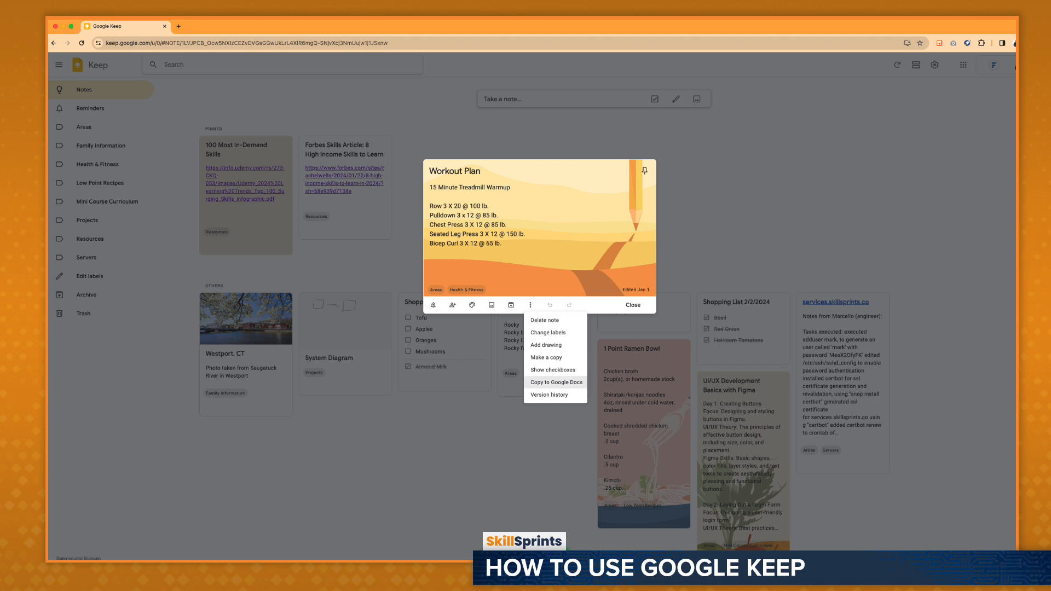
click(556, 382)
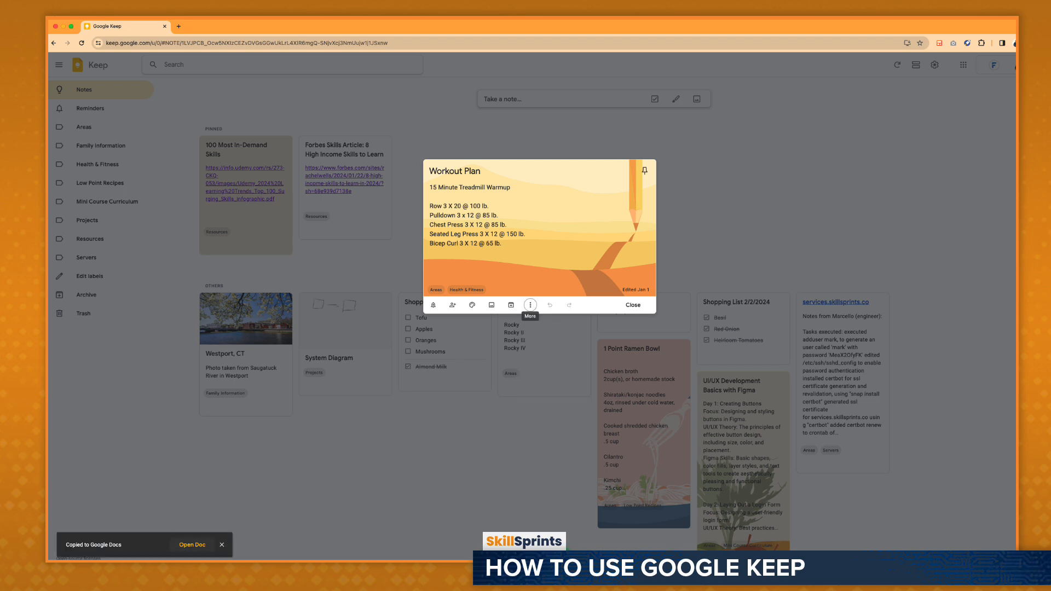
click(192, 544)
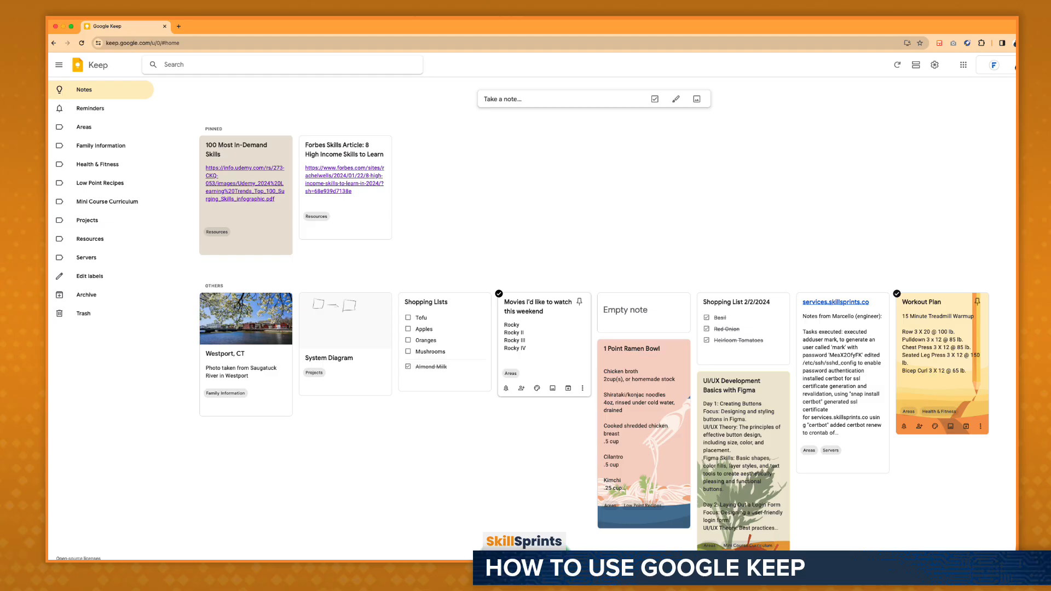
Start a custom reminder on the "Movies I'd like to watch this weekend" note with the date Feb 9, 2024.
click(544, 334)
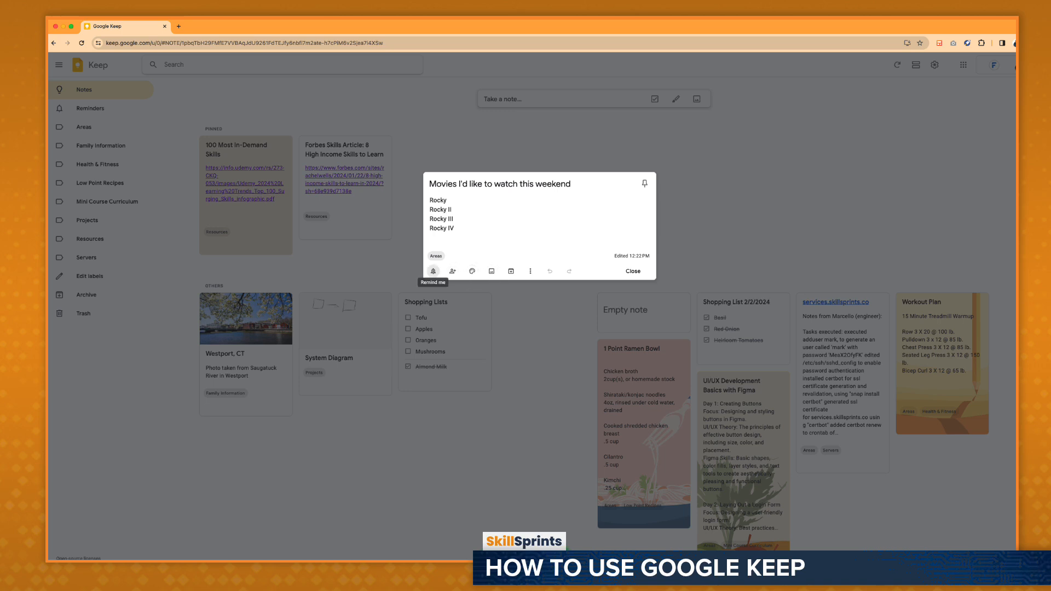
click(433, 271)
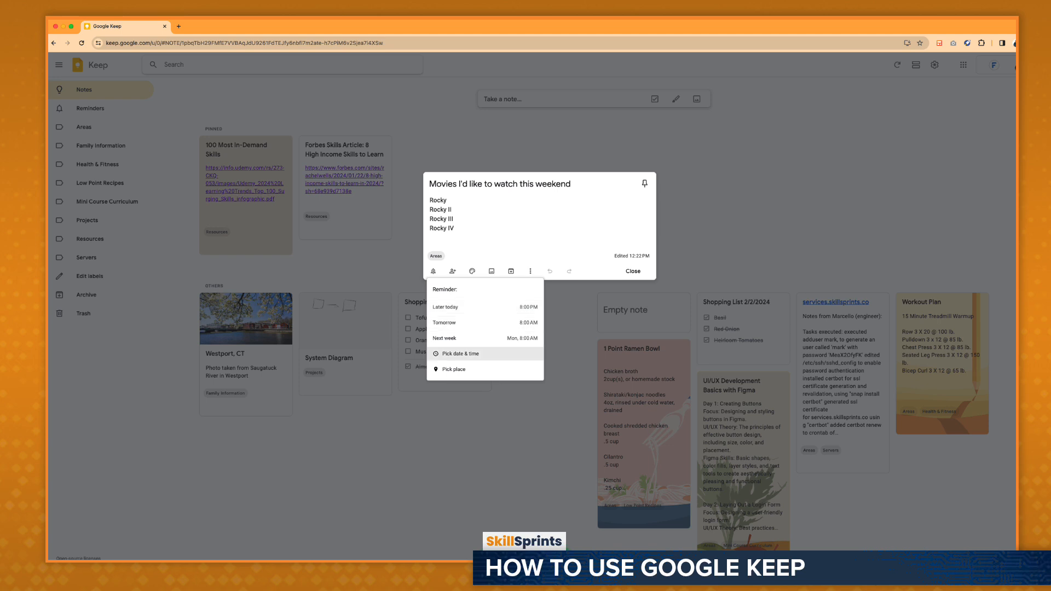
click(461, 353)
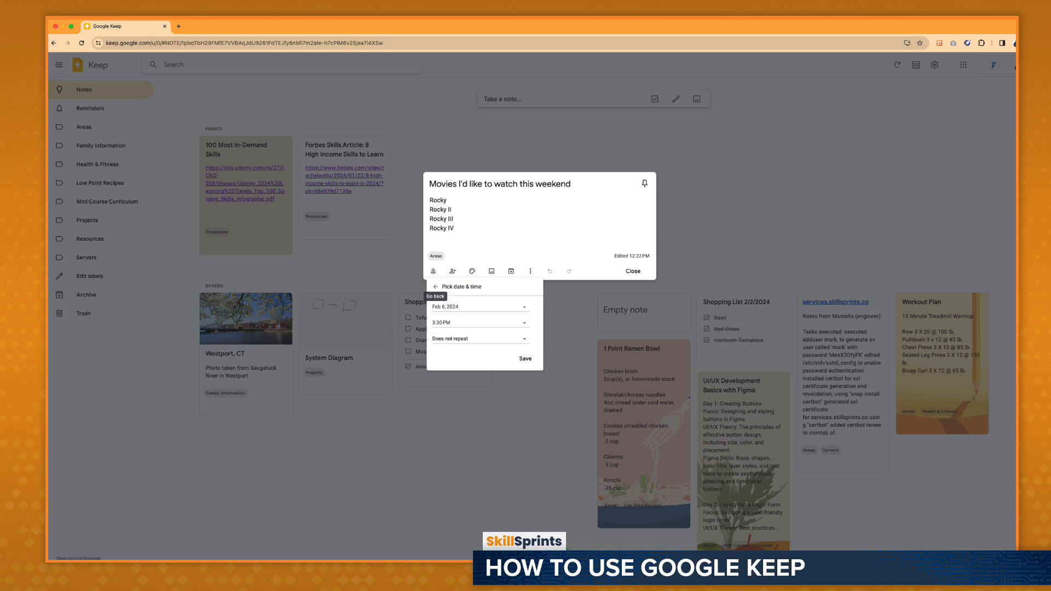
click(524, 307)
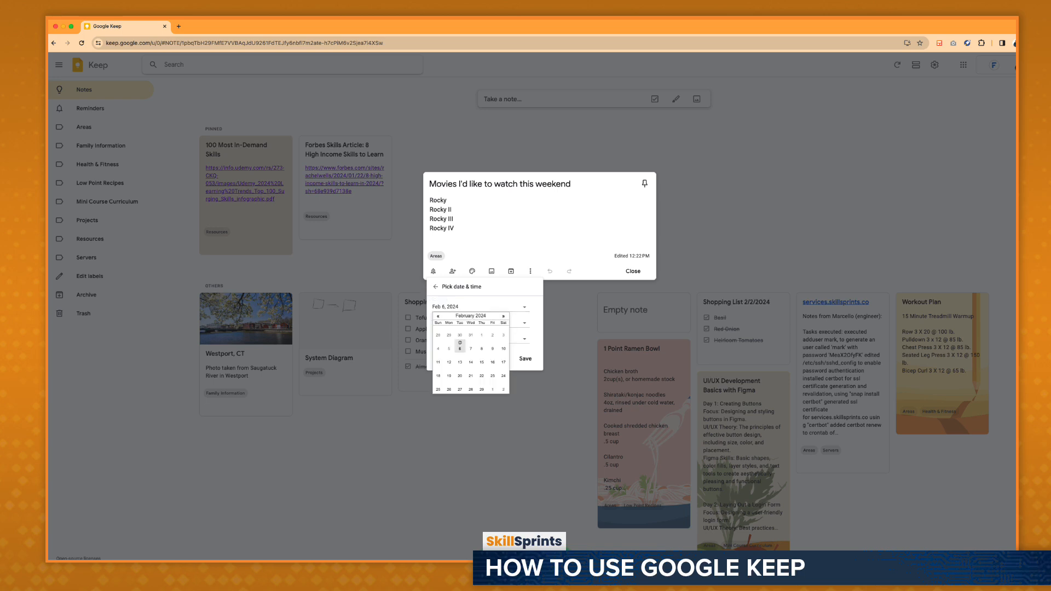
click(493, 348)
Set the movie note's reminder time to 7:00 PM.
click(525, 323)
click(447, 392)
click(440, 322)
key(BackSpace)
key(BackSpace)
key(BackSpace)
key(BackSpace)
text(7:00)
key(Tab)
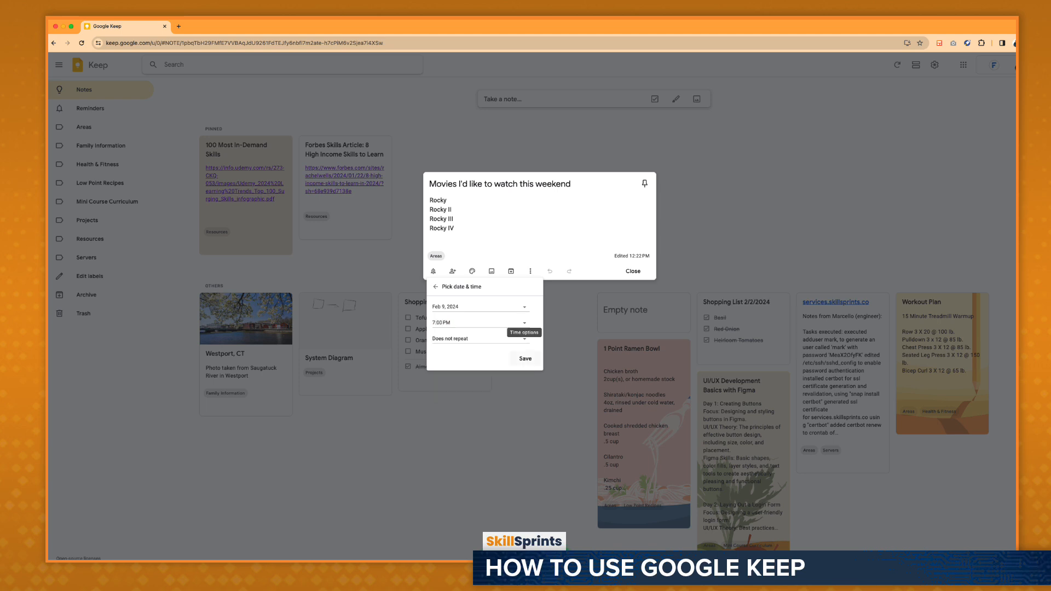
Keep the reminder set to "Does not repeat", save it and close the movie note.
click(524, 339)
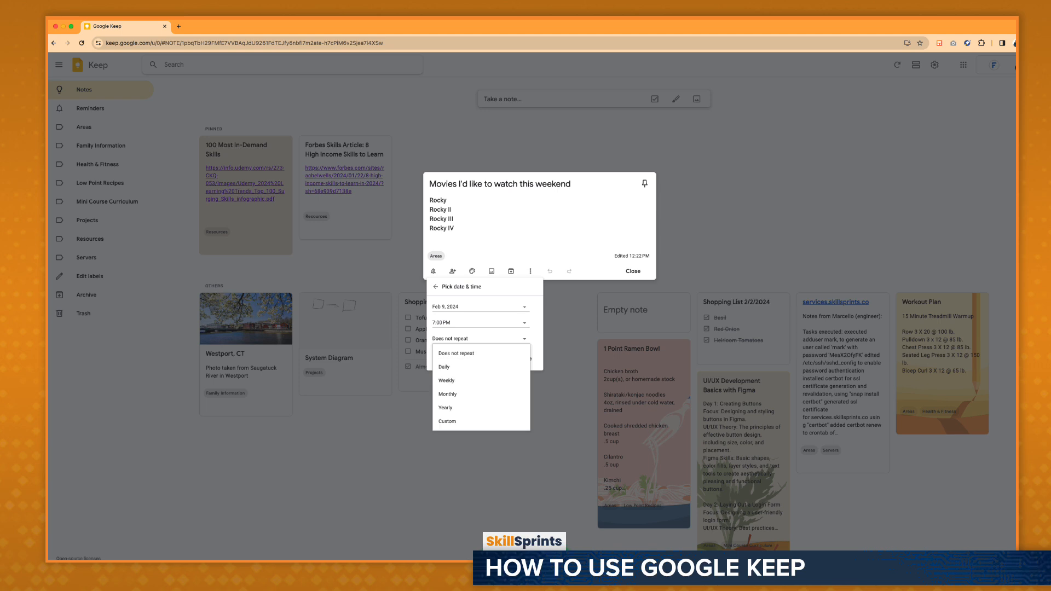
click(456, 353)
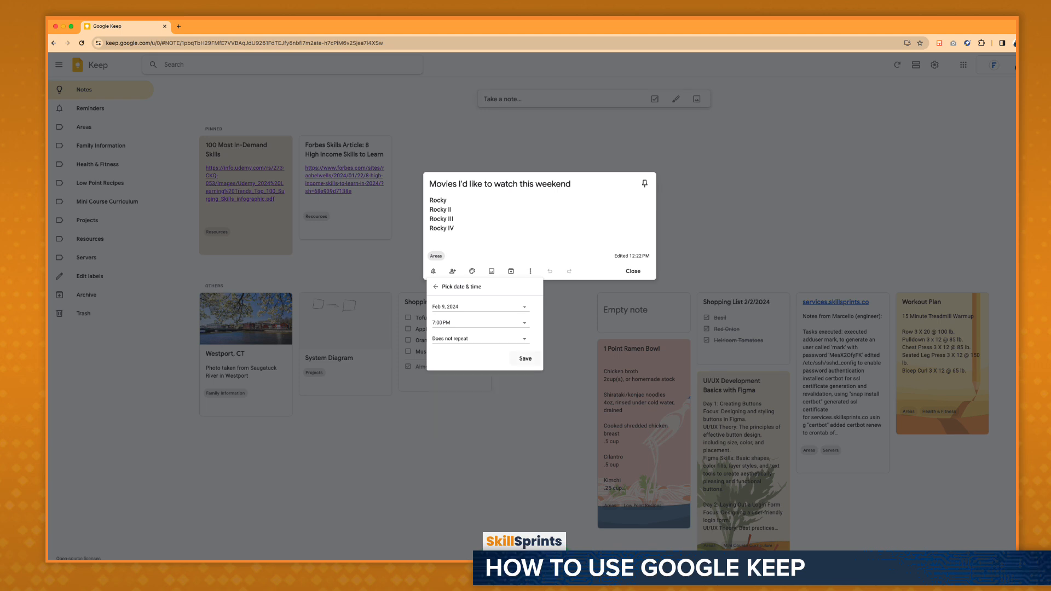
click(527, 358)
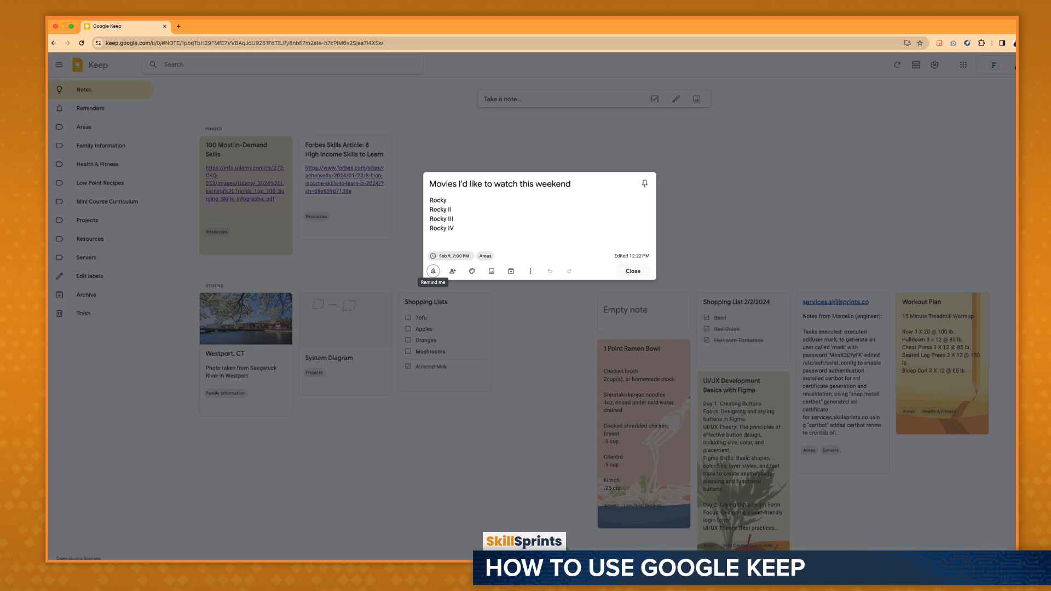
click(633, 270)
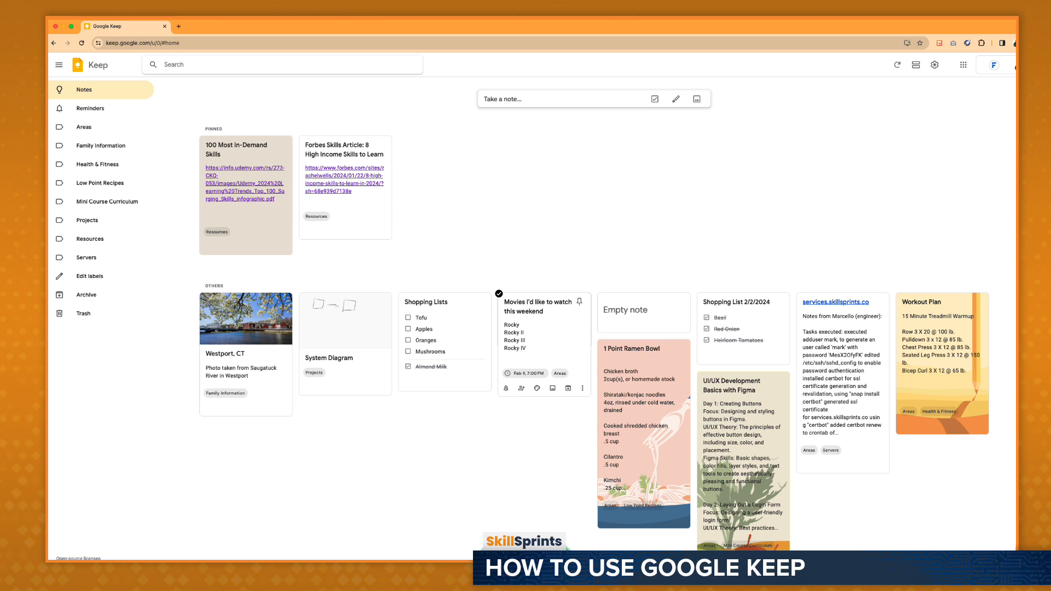
Delete the "Movies I'd like to watch this weekend" note from the notes overview.
click(582, 388)
click(582, 388)
click(582, 388)
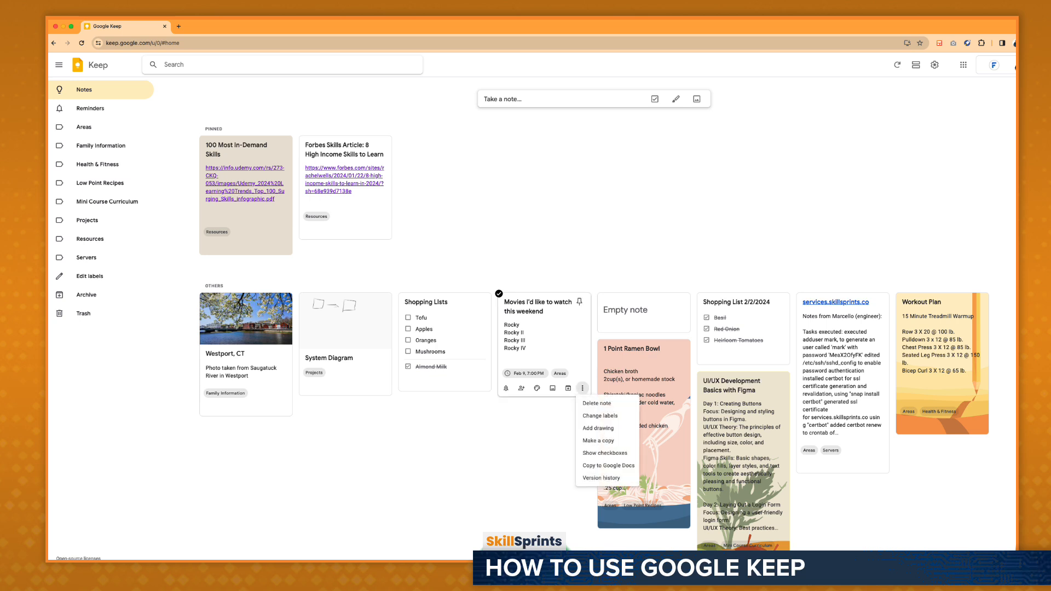
click(597, 402)
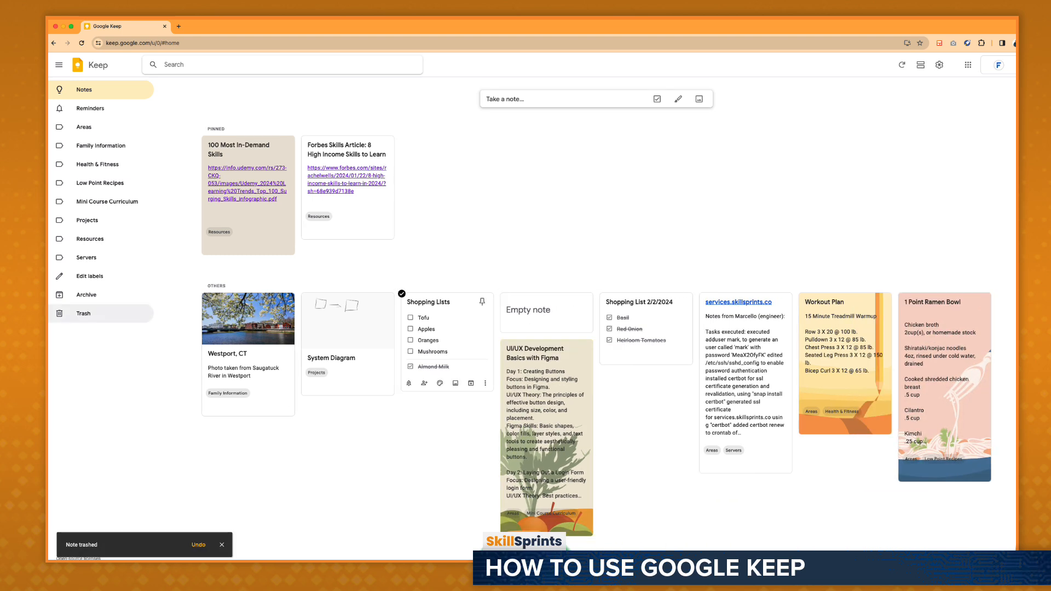
Empty the trash to permanently delete all the notes in it.
click(84, 313)
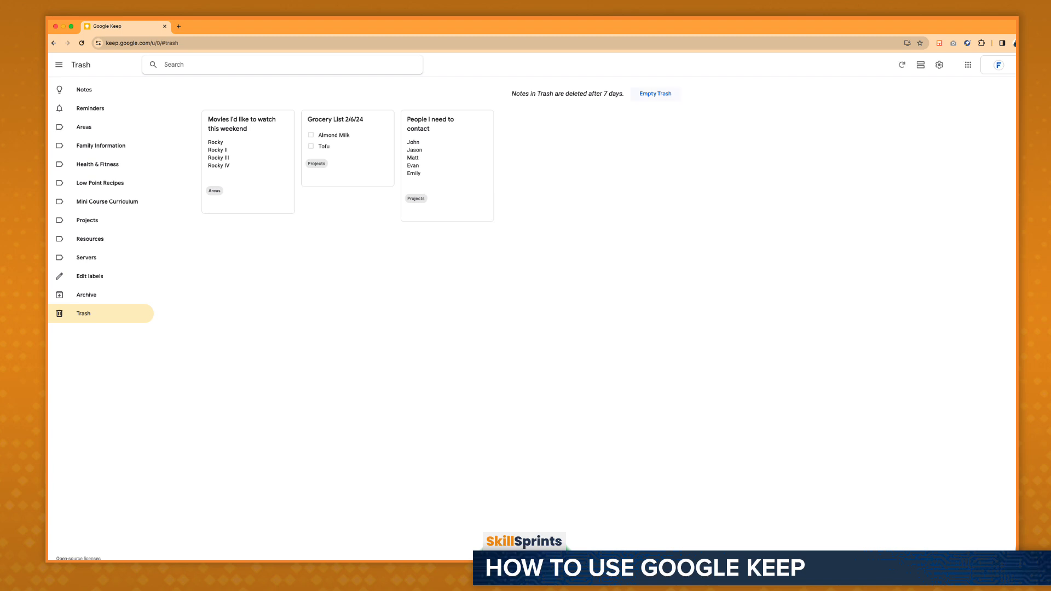
click(655, 93)
click(590, 317)
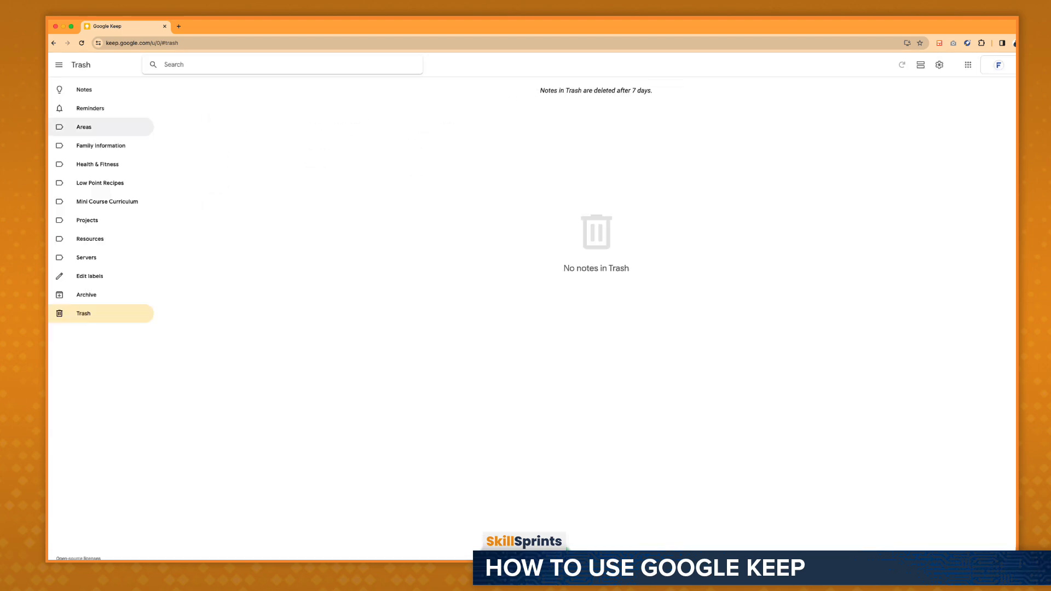
Archive the "Shopping List 2/2/2024" note.
click(87, 294)
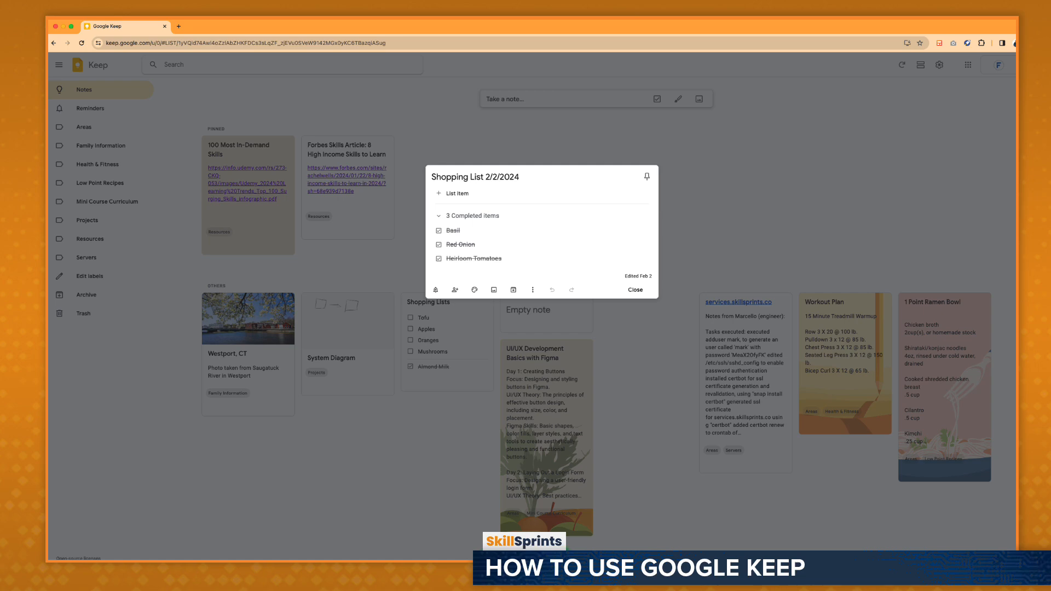
click(513, 290)
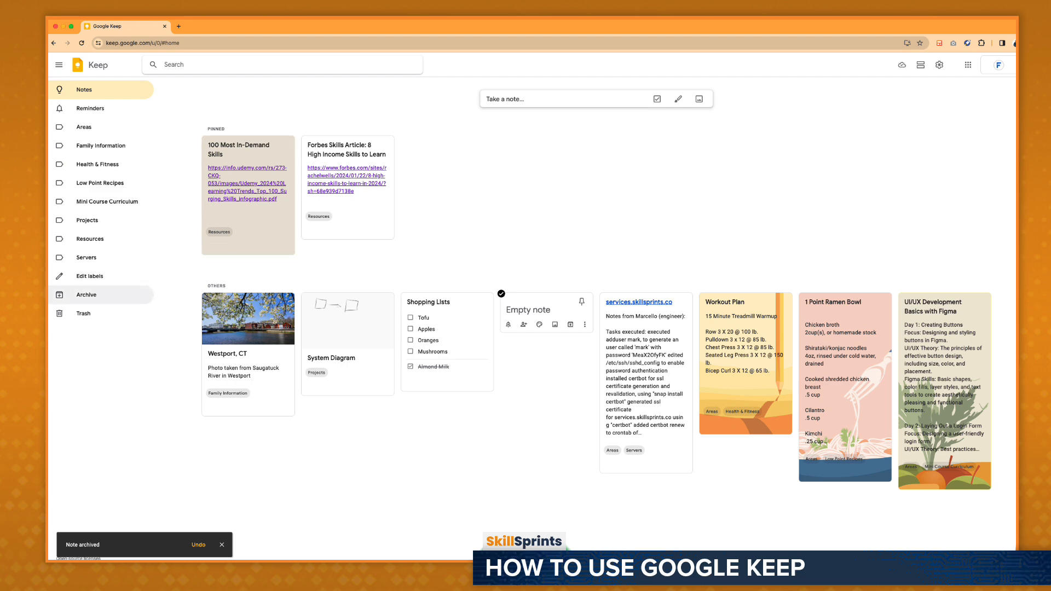
Open "Shopping List 2/2/2024" among the archived notes and unarchive it.
click(86, 294)
click(248, 121)
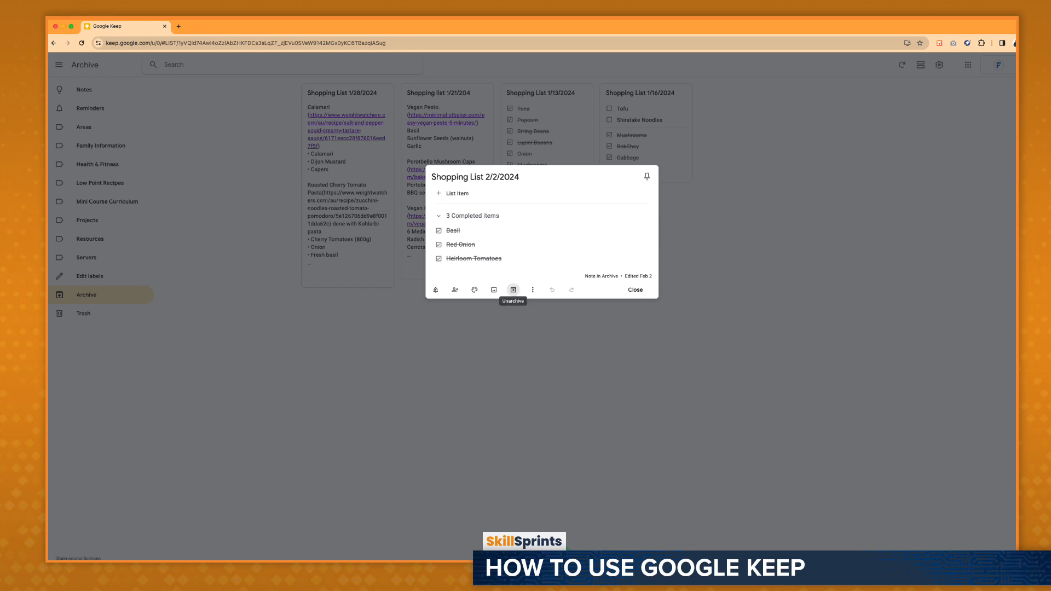
click(512, 290)
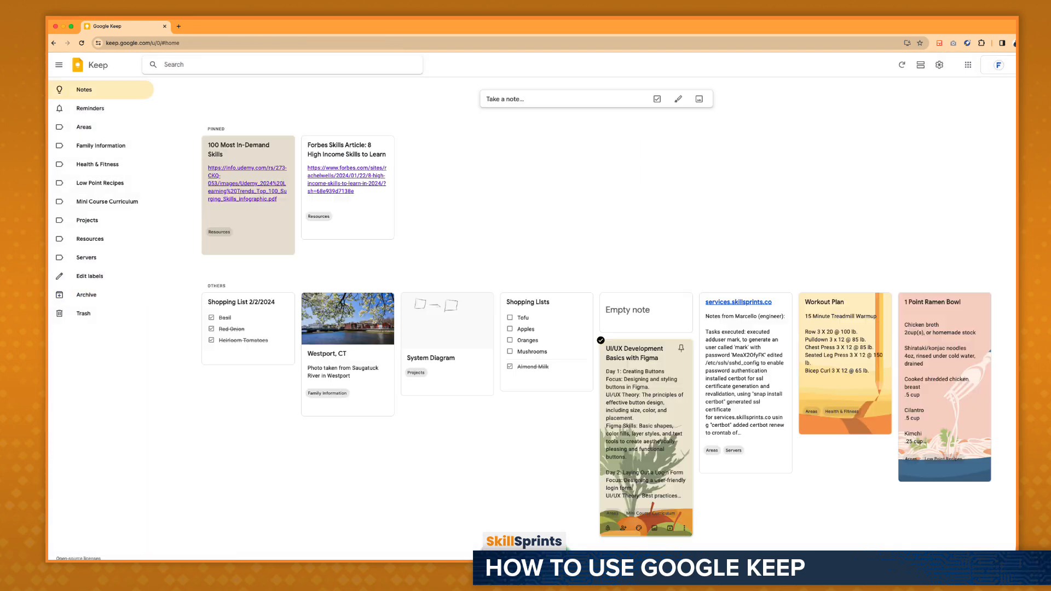
Share the "UI/UX Development Basics with Figma" note by adding a suggested contact as collaborator and saving.
click(646, 405)
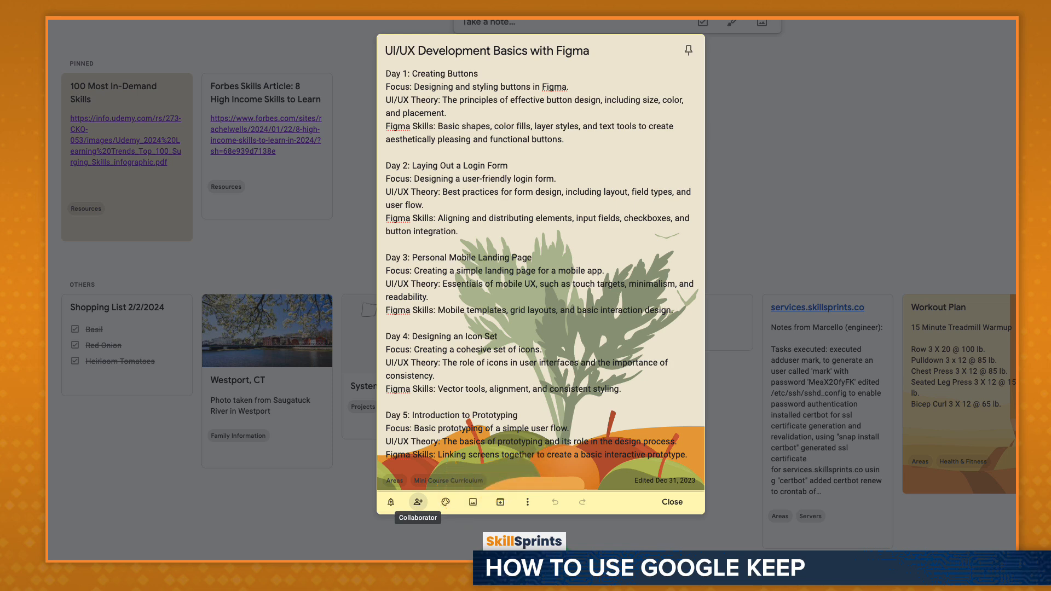
click(418, 502)
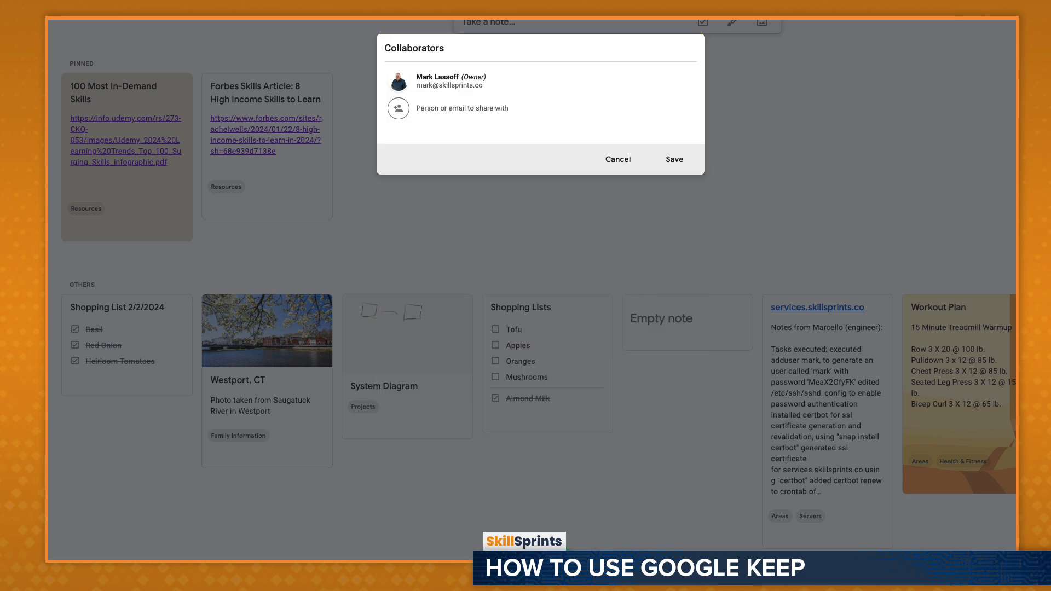
text(wendy)
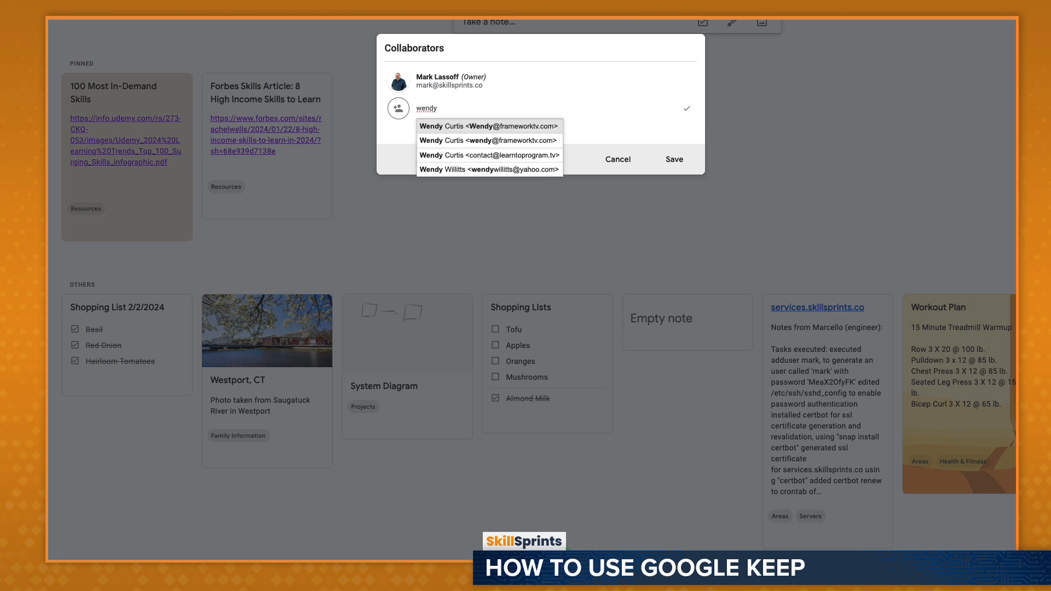
key(Return)
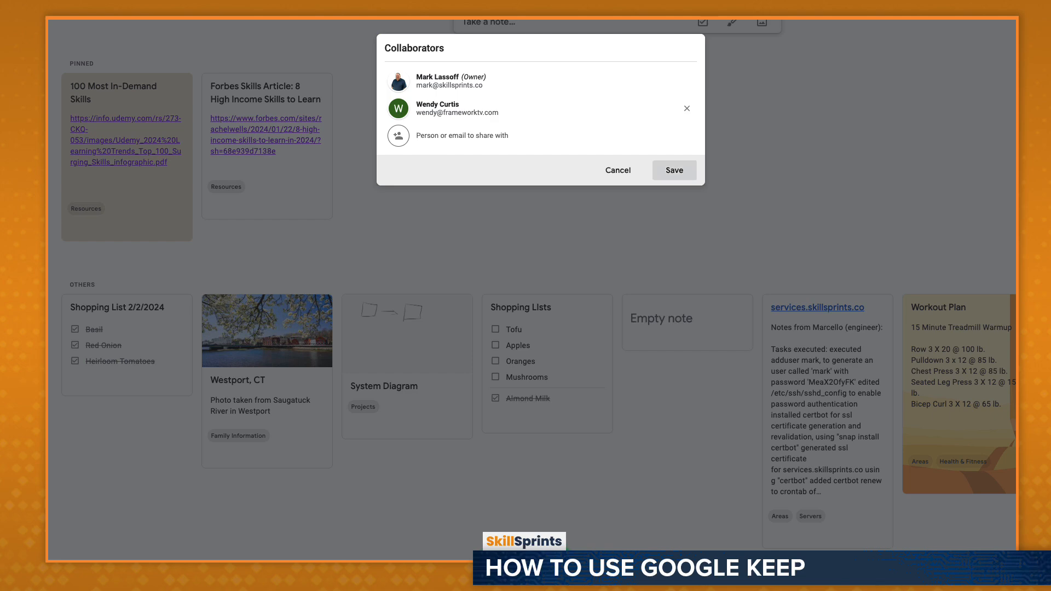
click(675, 171)
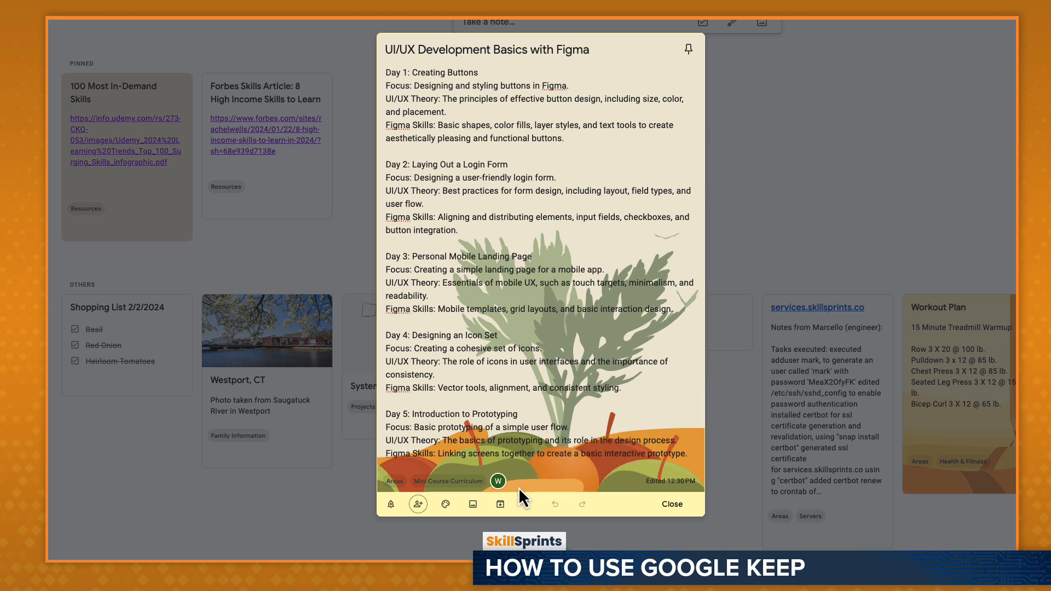
Remove the added collaborator from the "UI/UX Development Basics with Figma" note and save the sharing change.
click(498, 482)
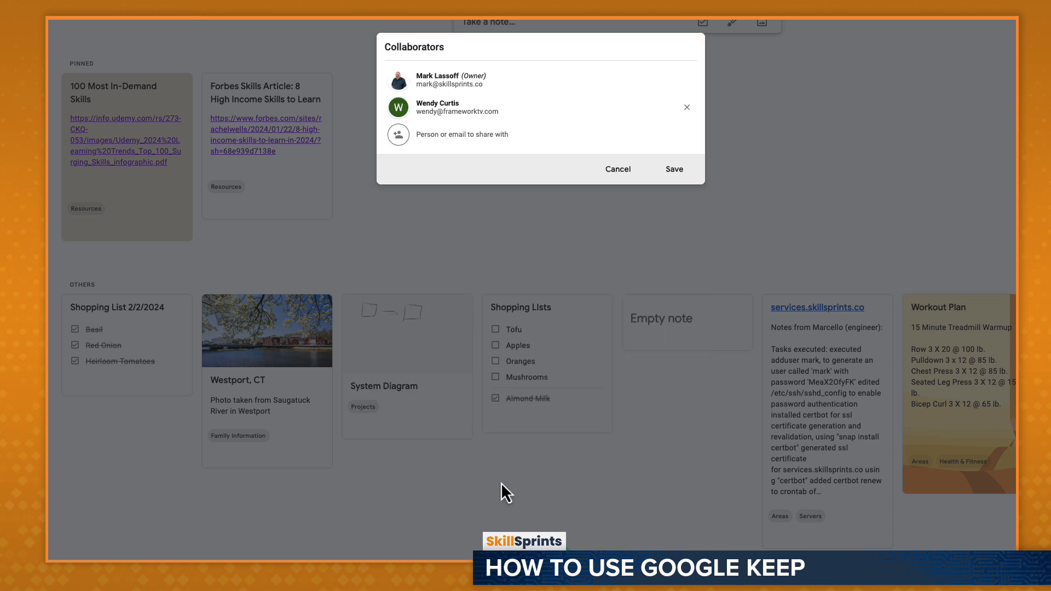
click(686, 109)
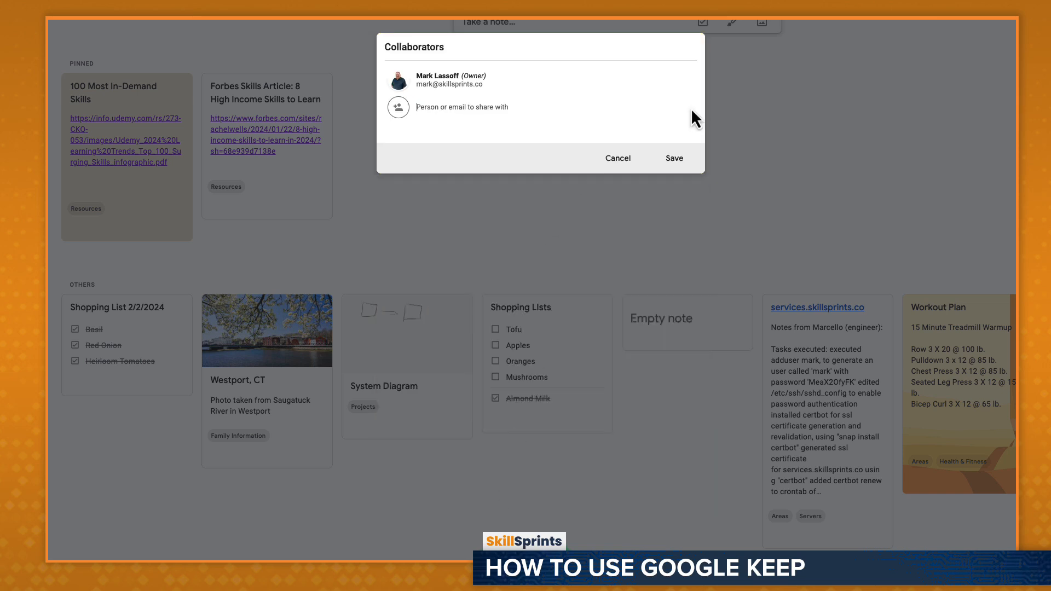
click(675, 158)
click(652, 523)
click(673, 520)
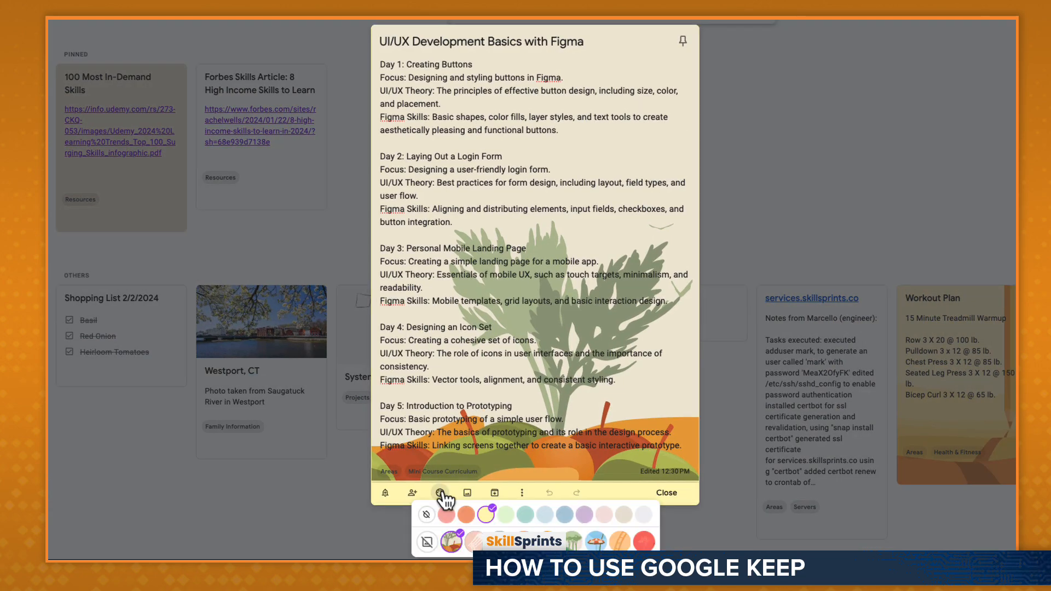
Try a light red color and several background images, including the red fireworks and palm trees design, on the Figma note.
mouse_move(441, 494)
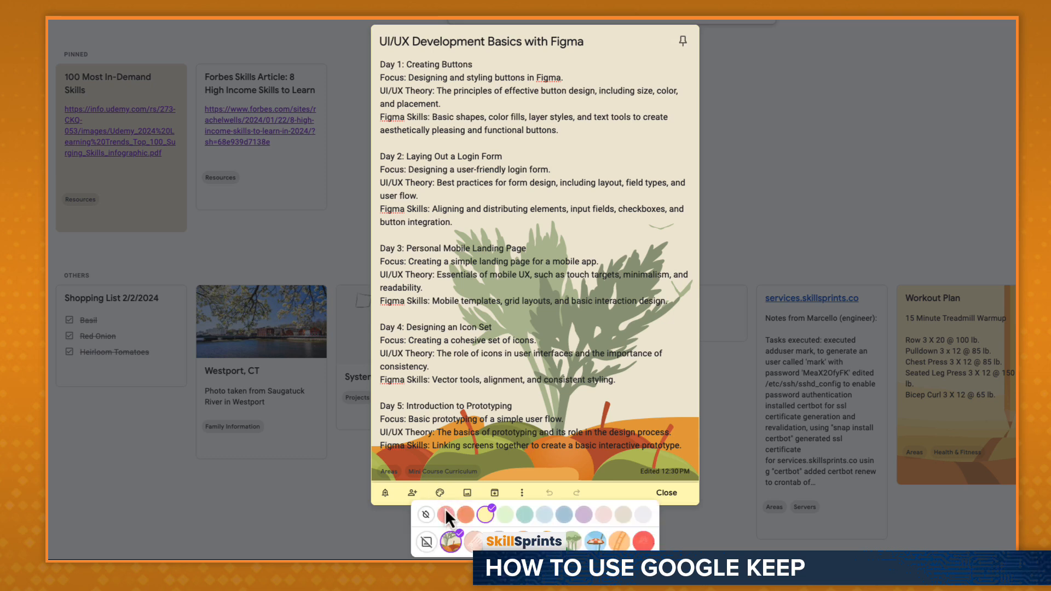
click(452, 516)
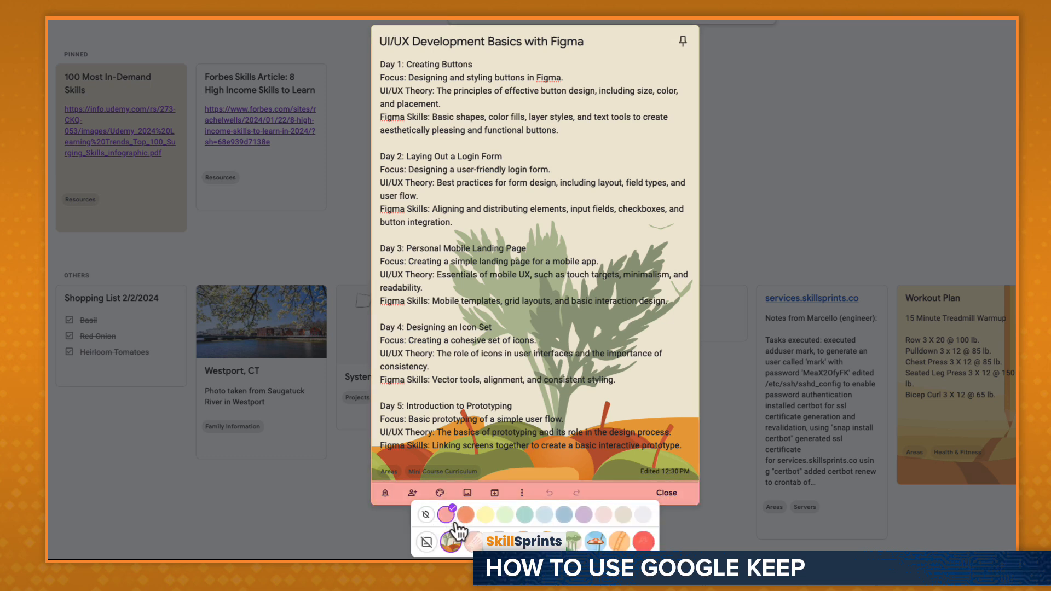
click(621, 542)
click(643, 542)
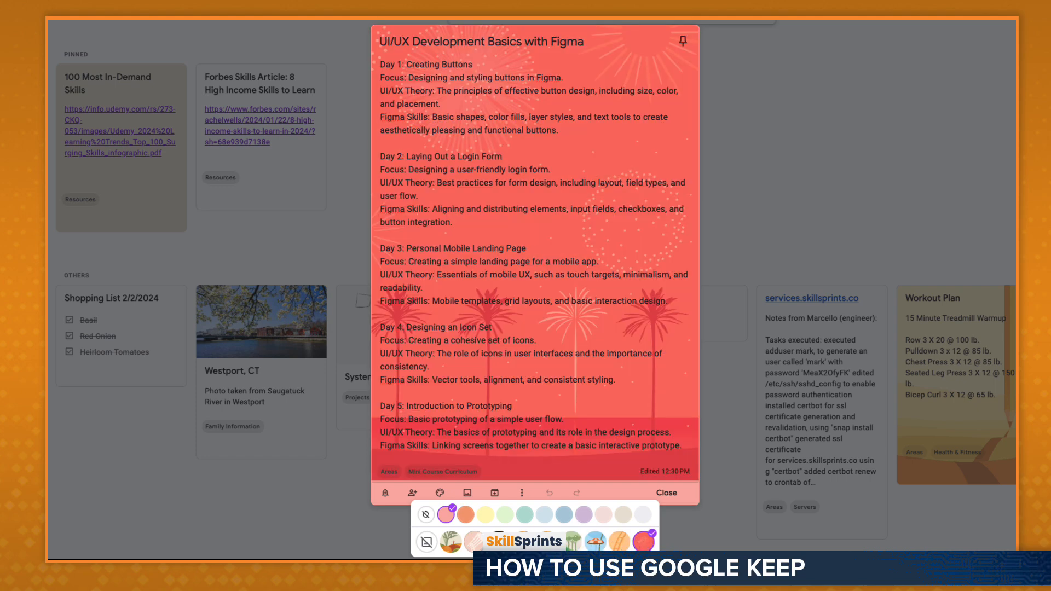
click(595, 542)
Remove the background image from the Figma note and reset its color to the default.
click(427, 543)
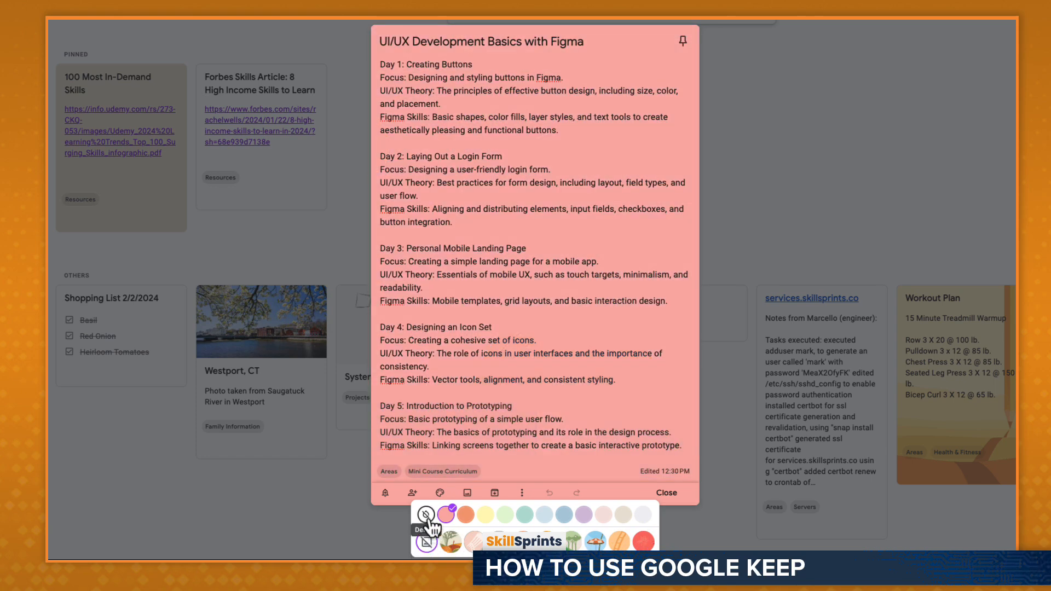
click(426, 515)
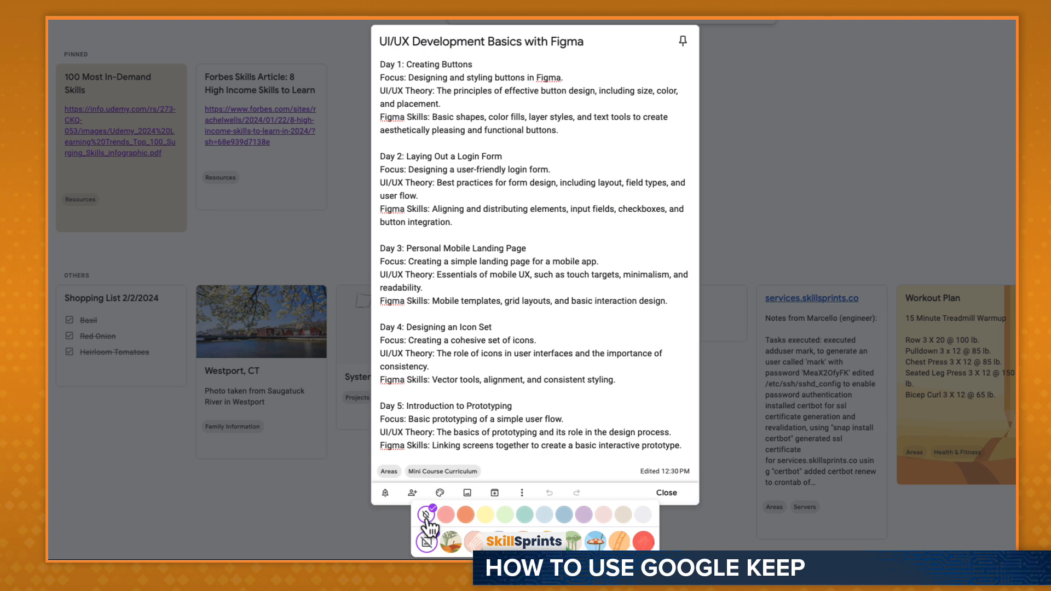